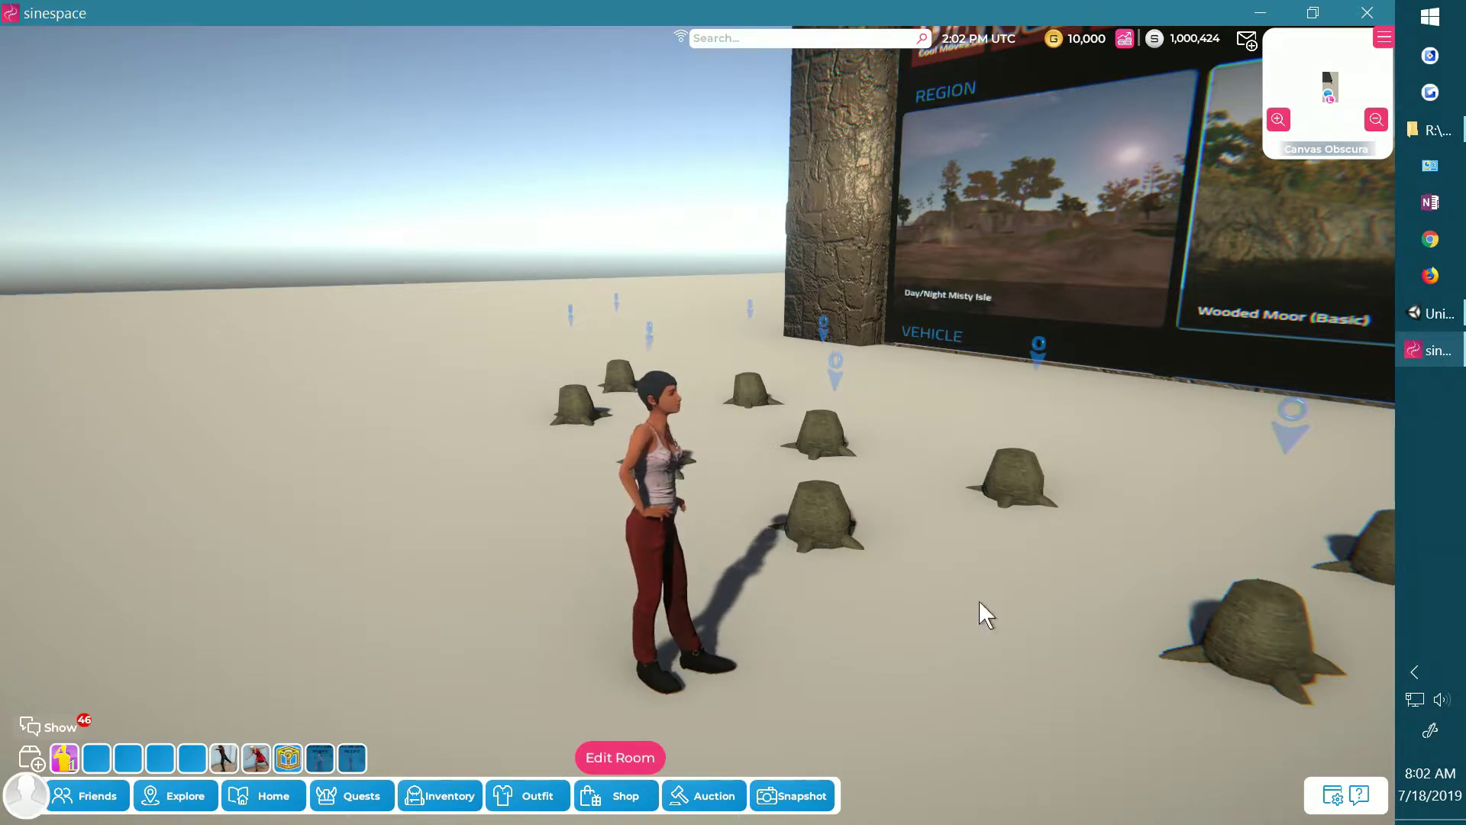
# Back in Unity, select the Sit Pose under sittingstump 01 in the Hierarchy.
pyautogui.click(1441, 326)
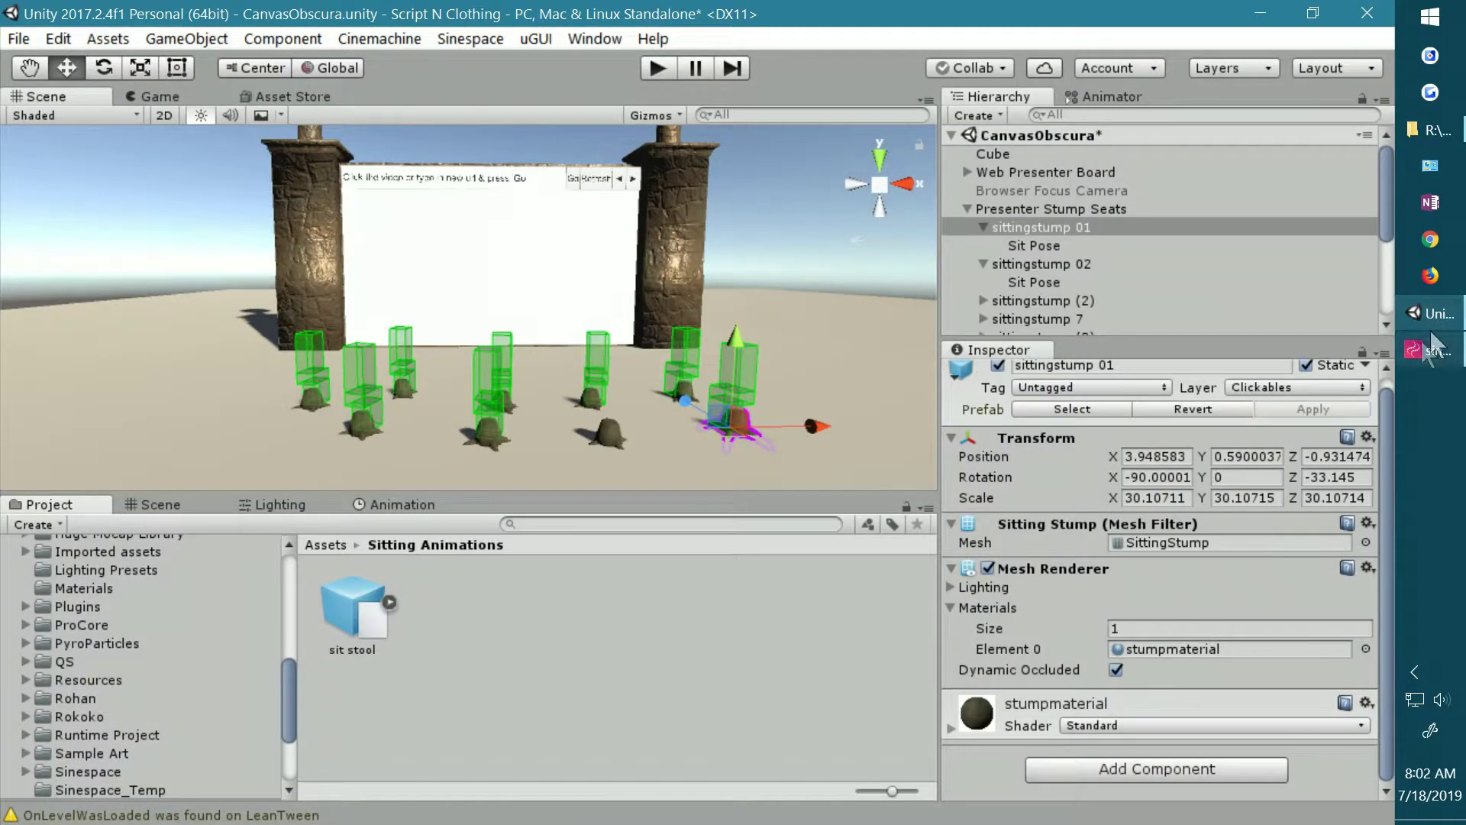
pyautogui.click(1031, 245)
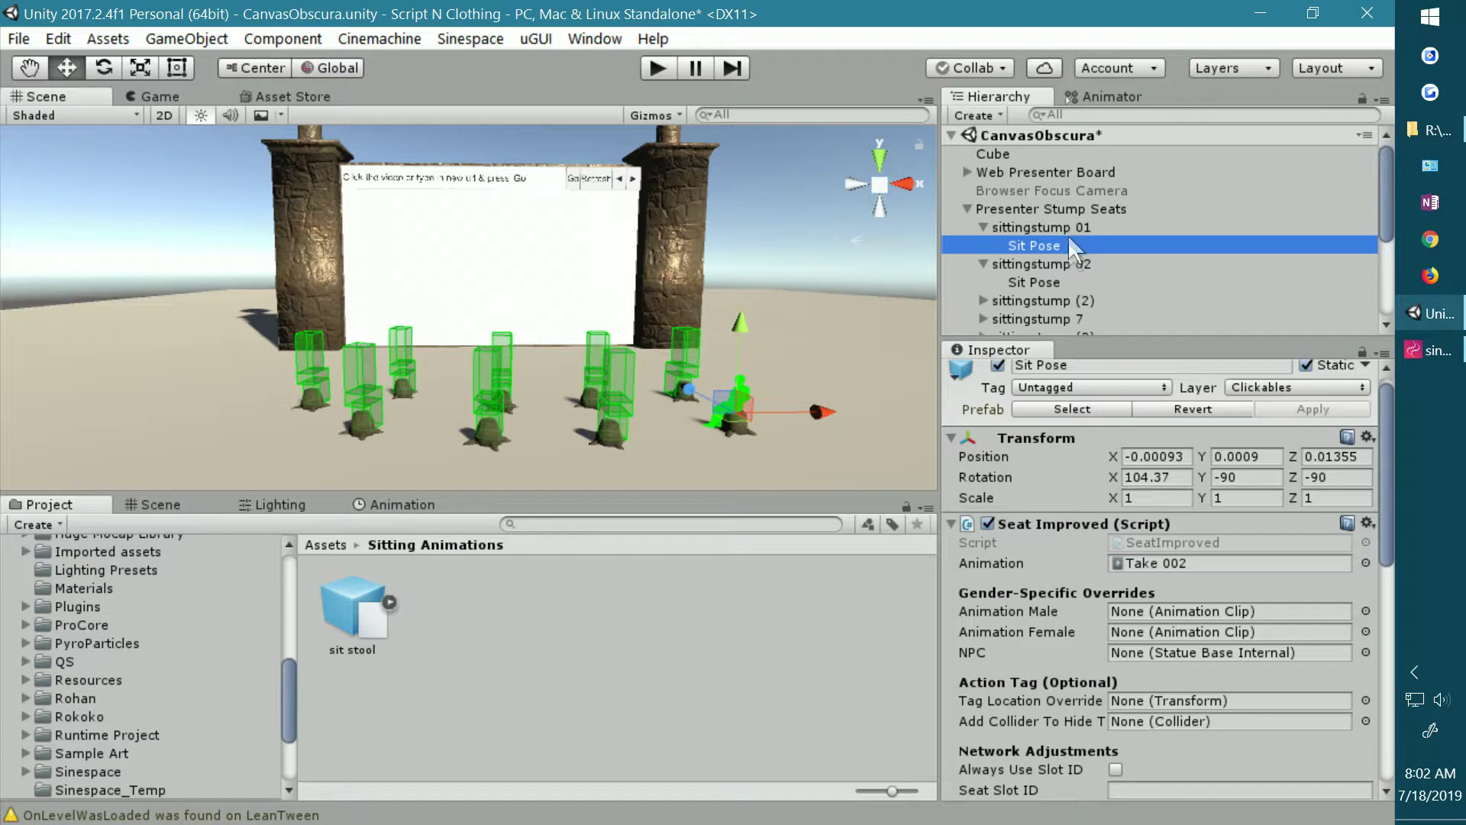
pyautogui.scroll(-10, 1057, 588)
# Browse the Add Component search without adding anything, then review the Sit Pose's Seat Improved settings.
pyautogui.click(1103, 767)
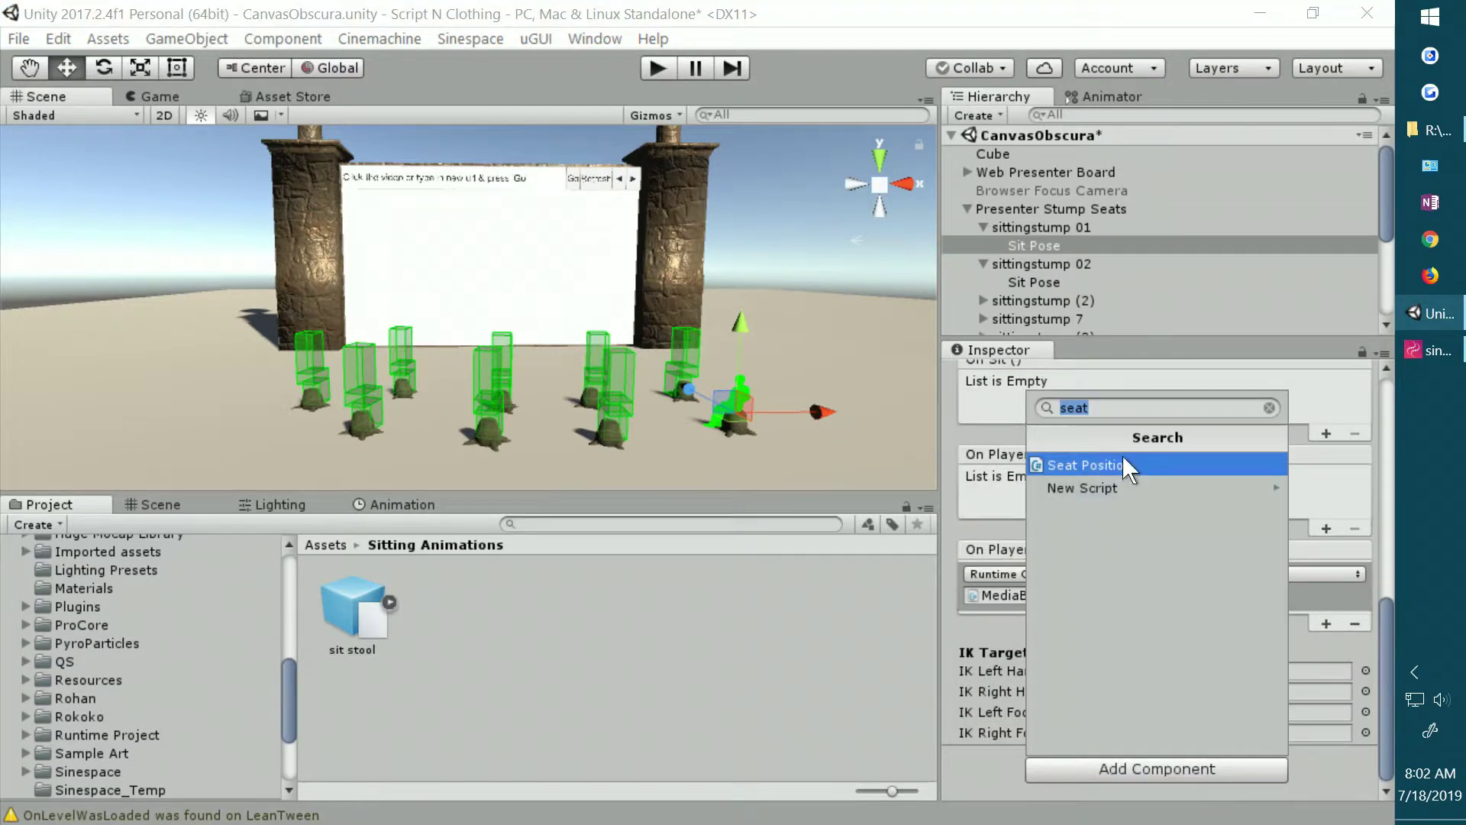
pyautogui.click(959, 777)
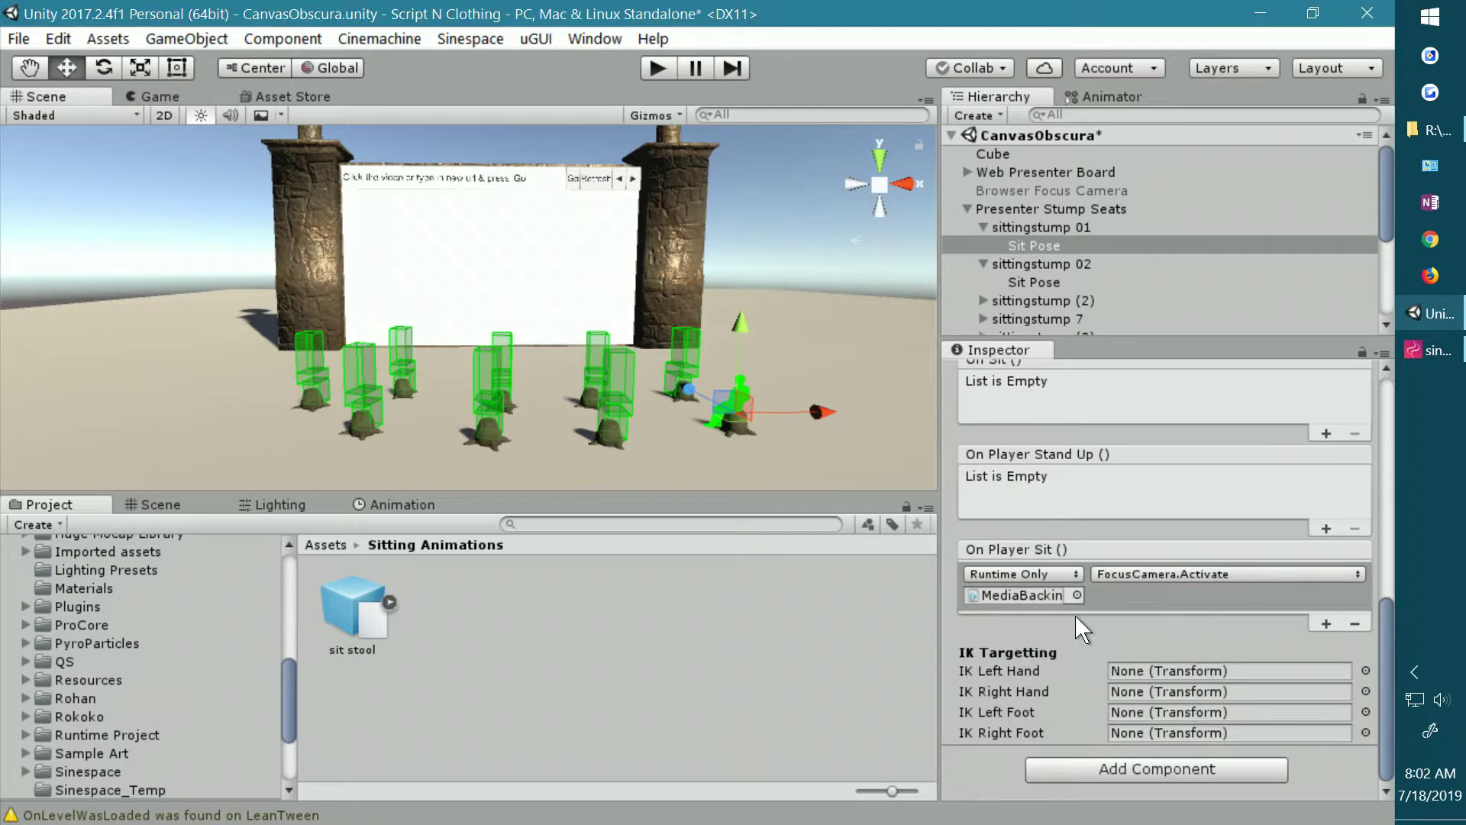
pyautogui.scroll(10, 1075, 616)
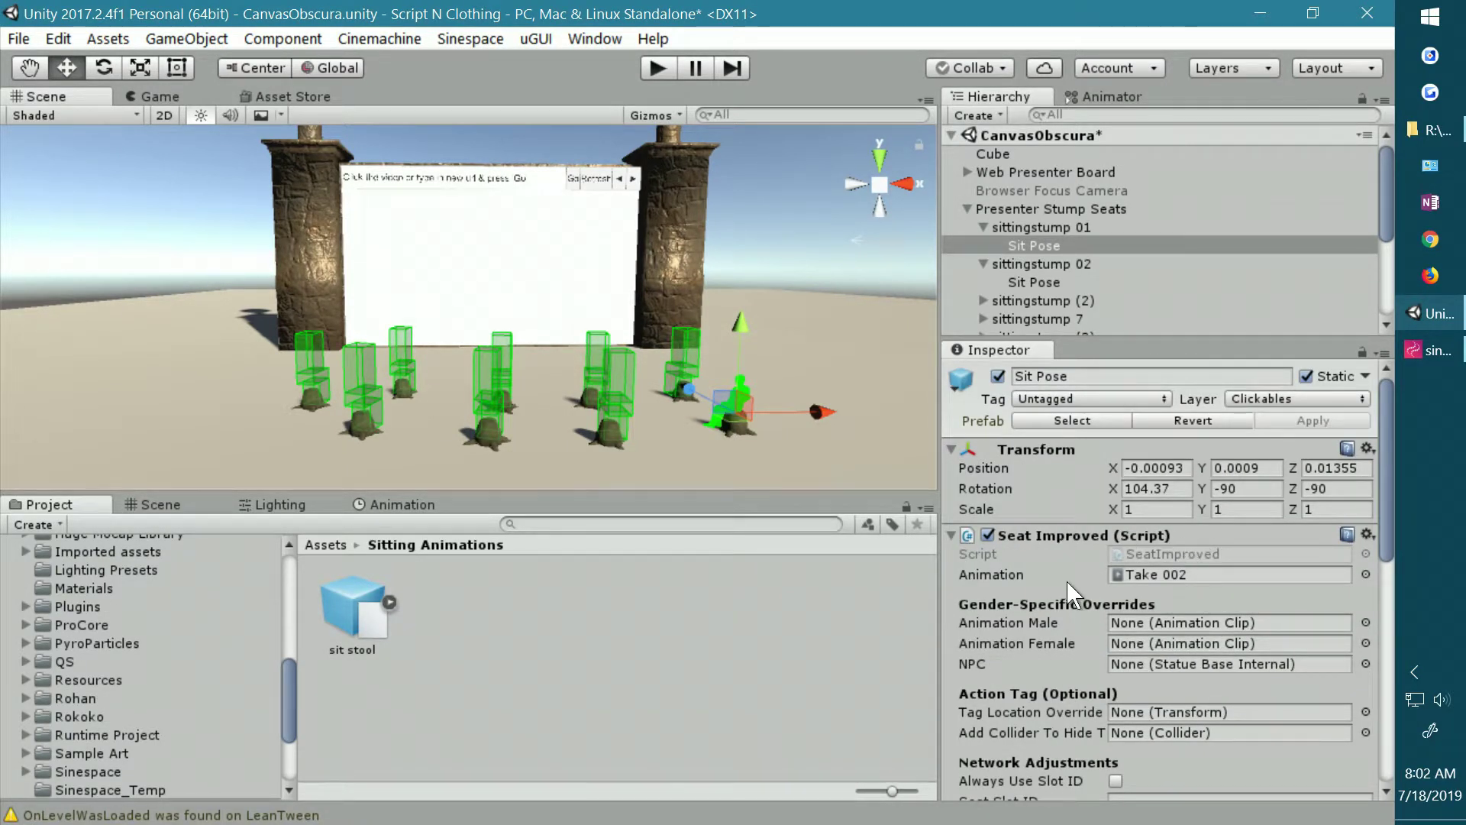
pyautogui.scroll(-2, 1066, 581)
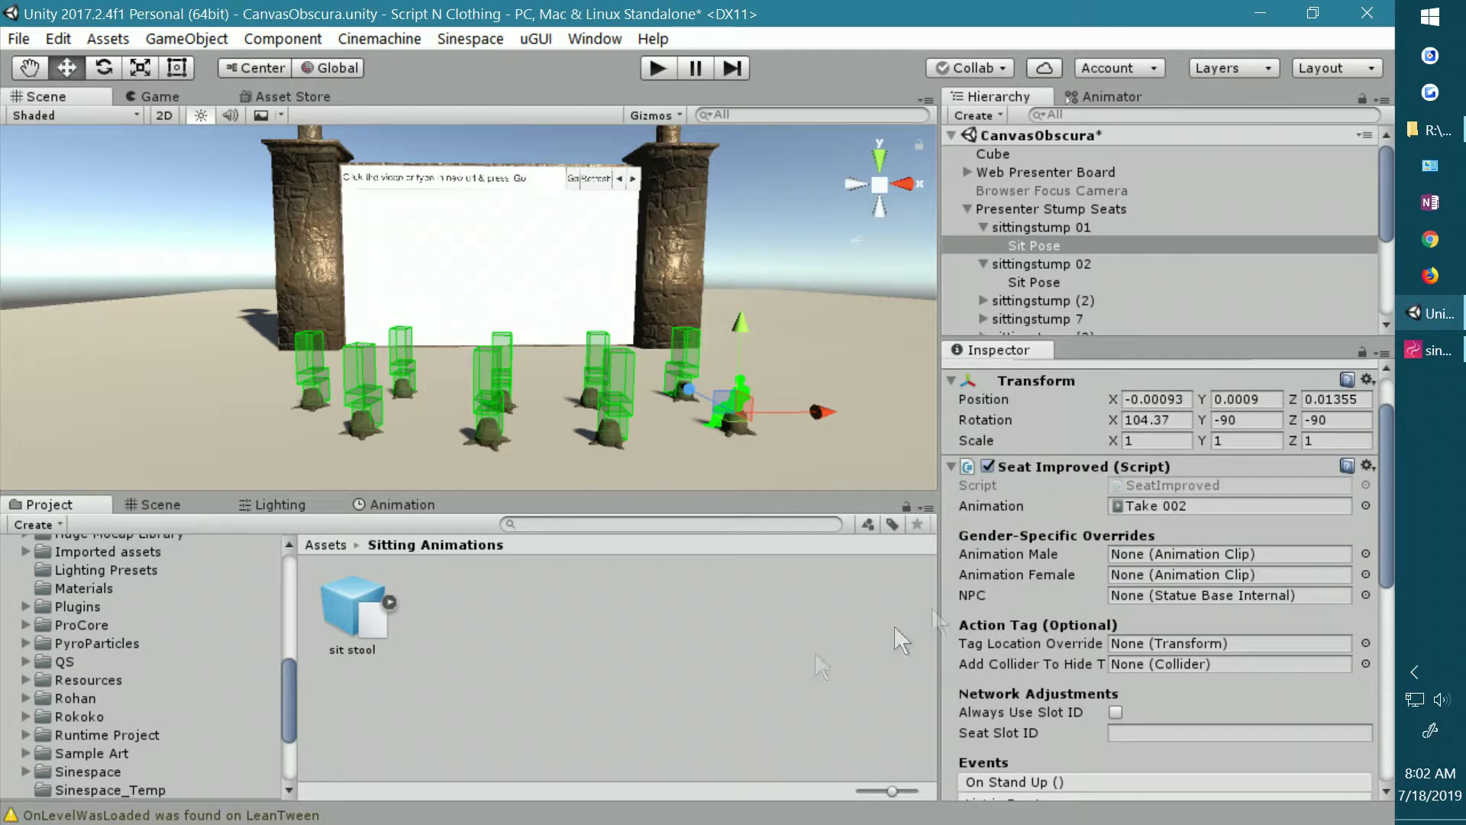
# Expand the sit stool asset and drag its Take 002 clip into the Sit Pose's Animation field.
pyautogui.click(352, 607)
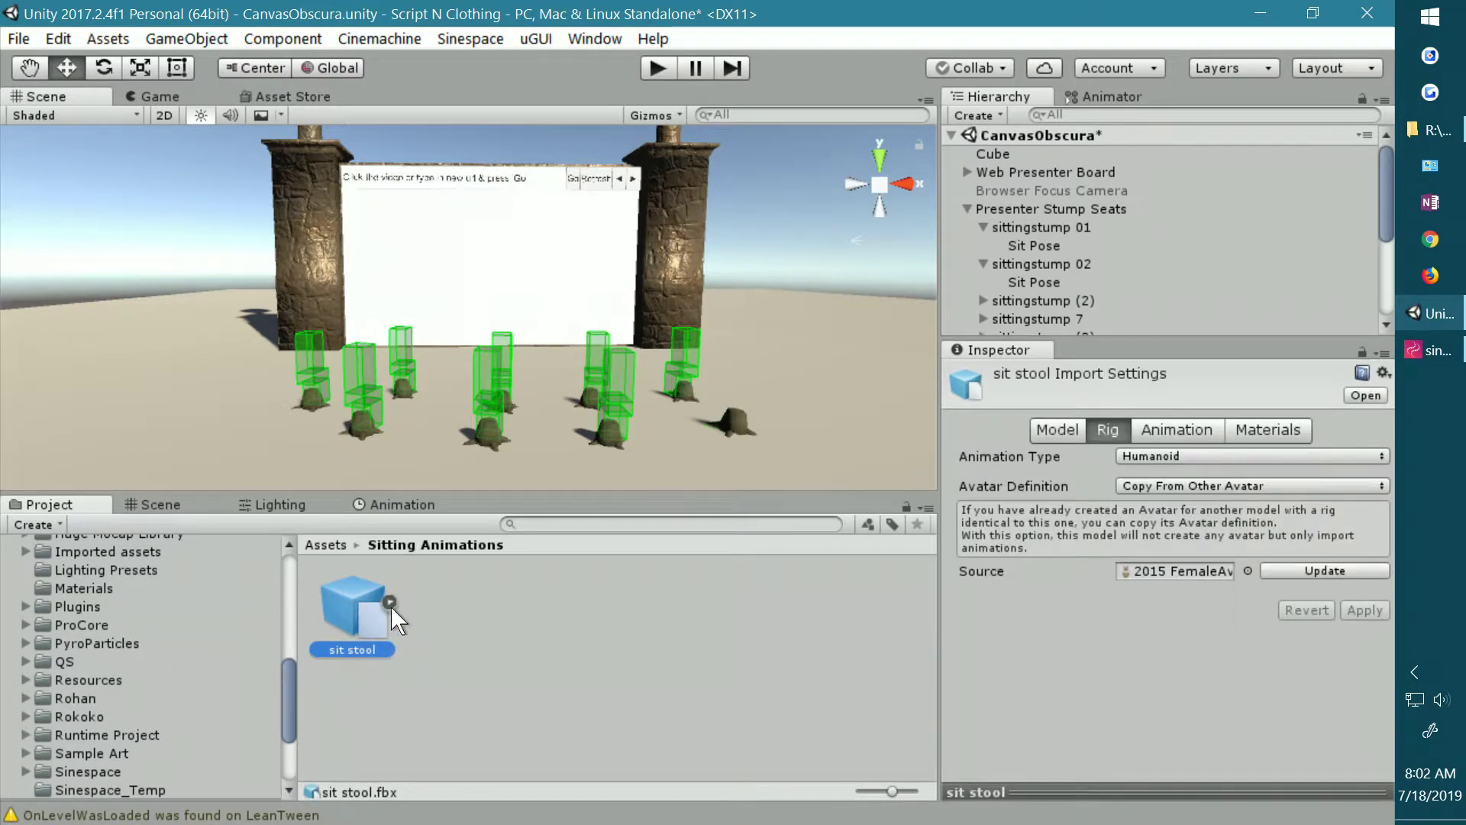
pyautogui.click(390, 602)
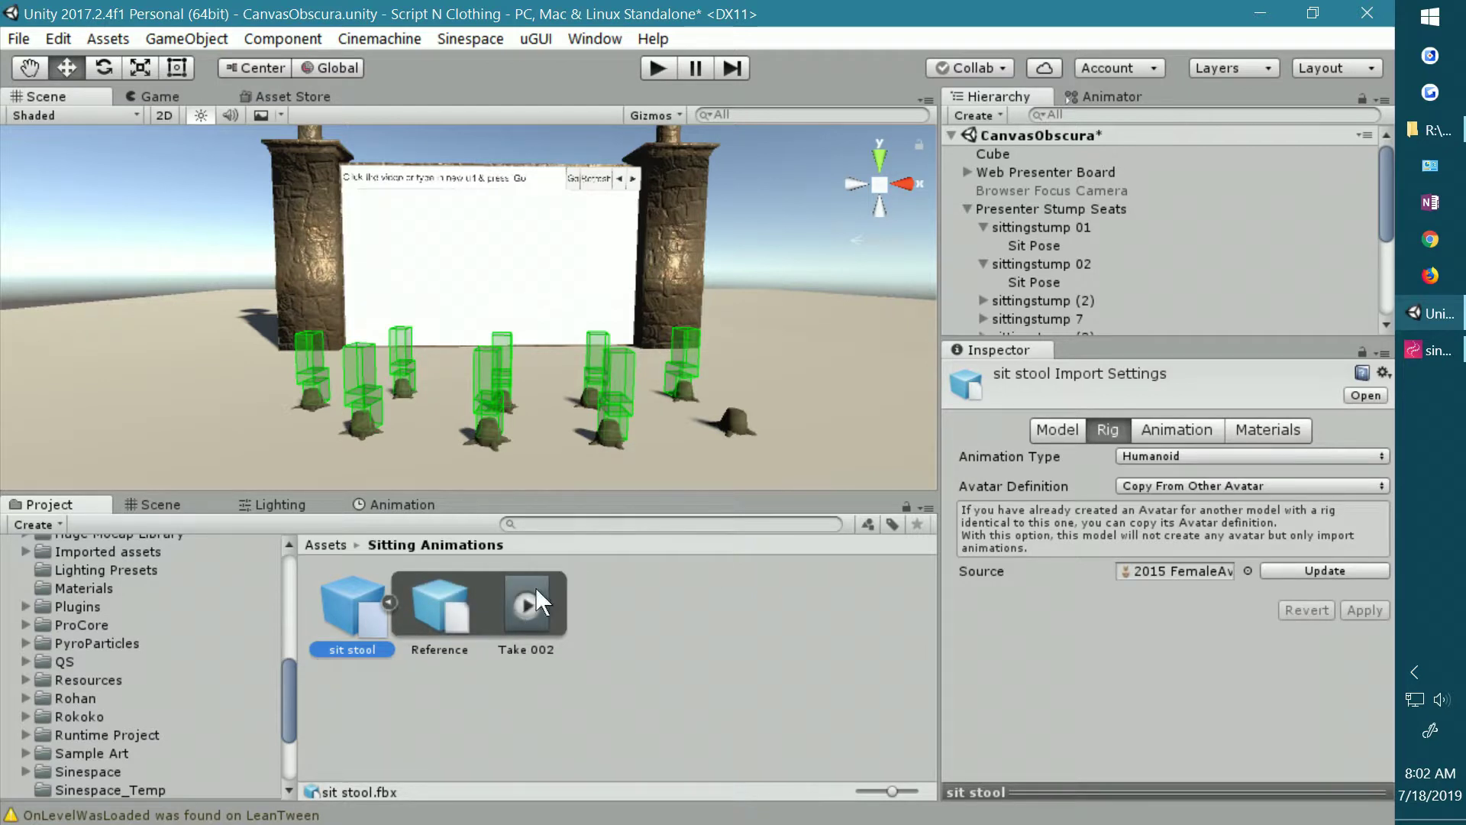
pyautogui.click(1038, 245)
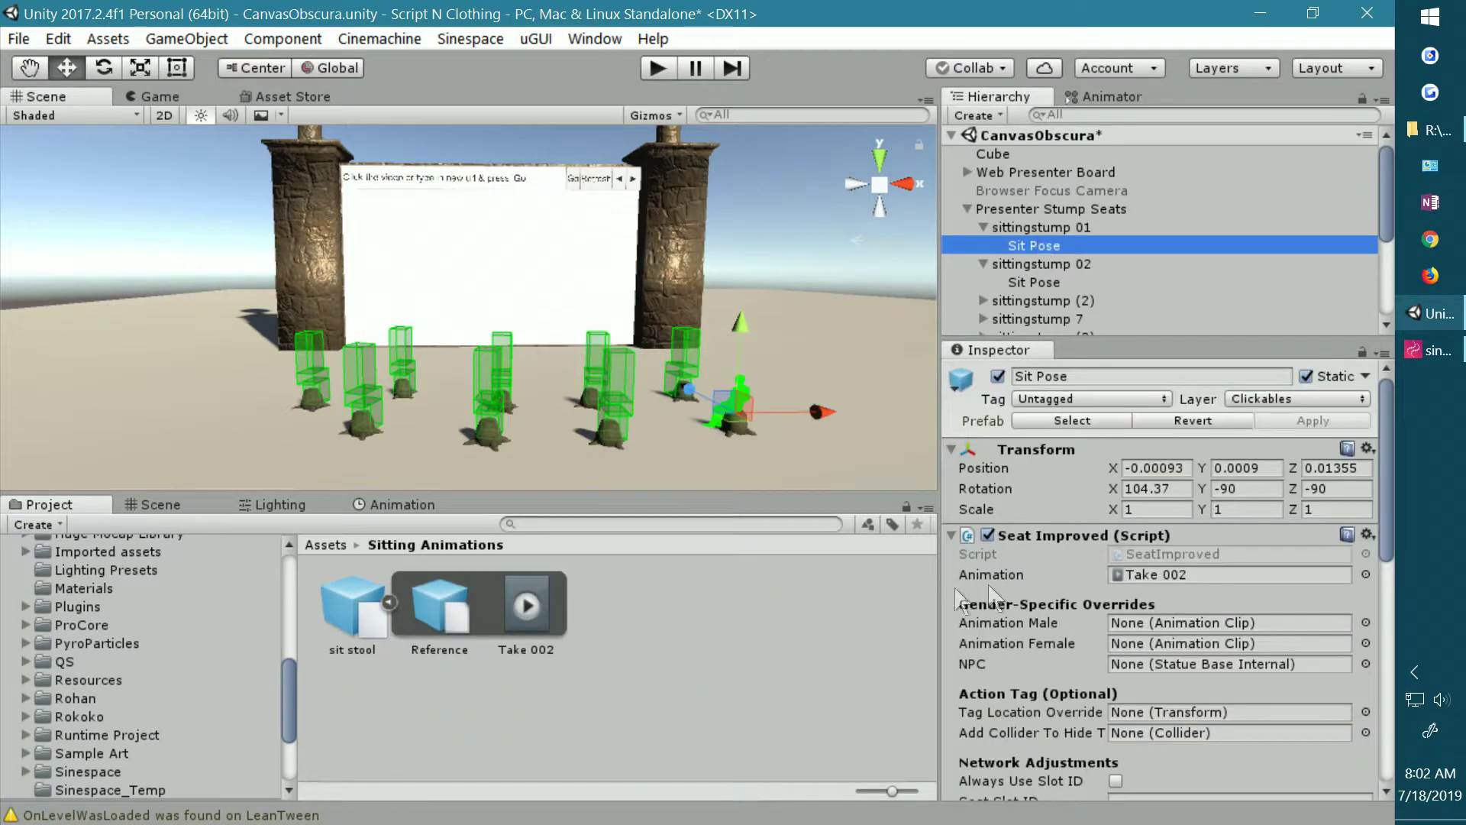
pyautogui.moveTo(521, 611); pyautogui.dragTo(1147, 569)
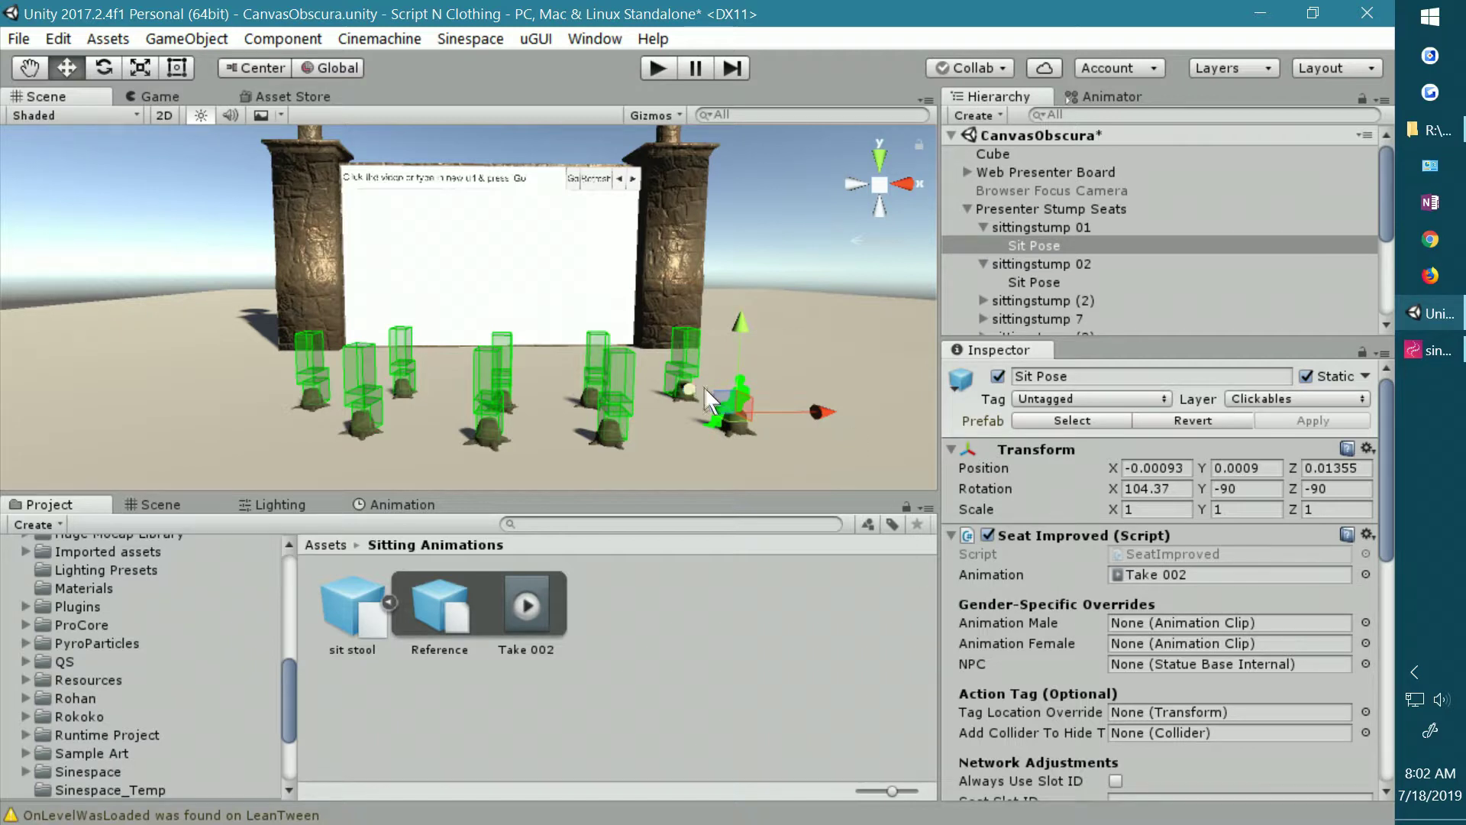
# Check the Seat Improved event lists, then select sittingstump 02 in the Hierarchy.
pyautogui.scroll(-10, 1037, 615)
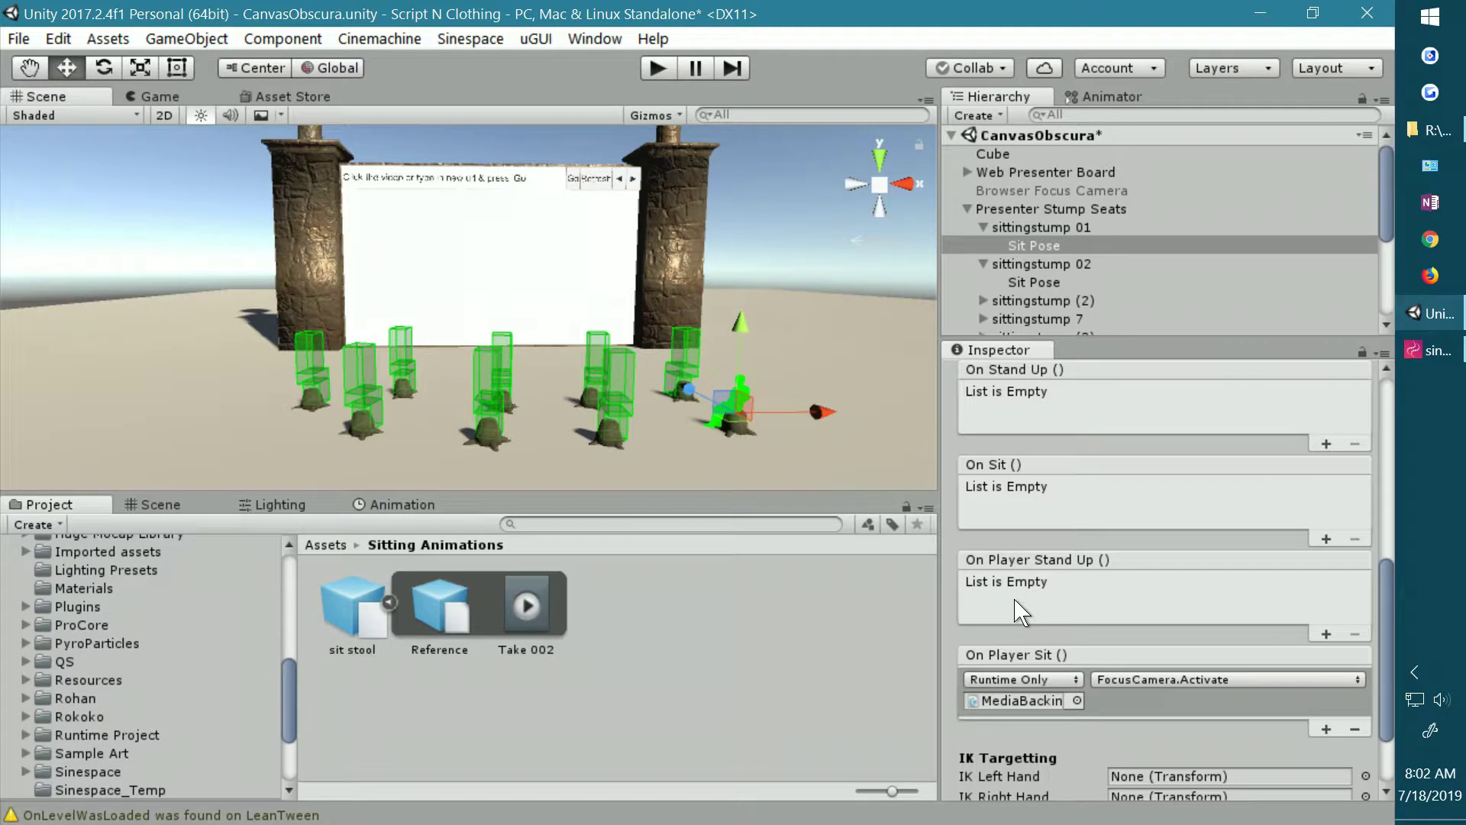
pyautogui.scroll(-3, 1026, 603)
pyautogui.scroll(3, 1096, 478)
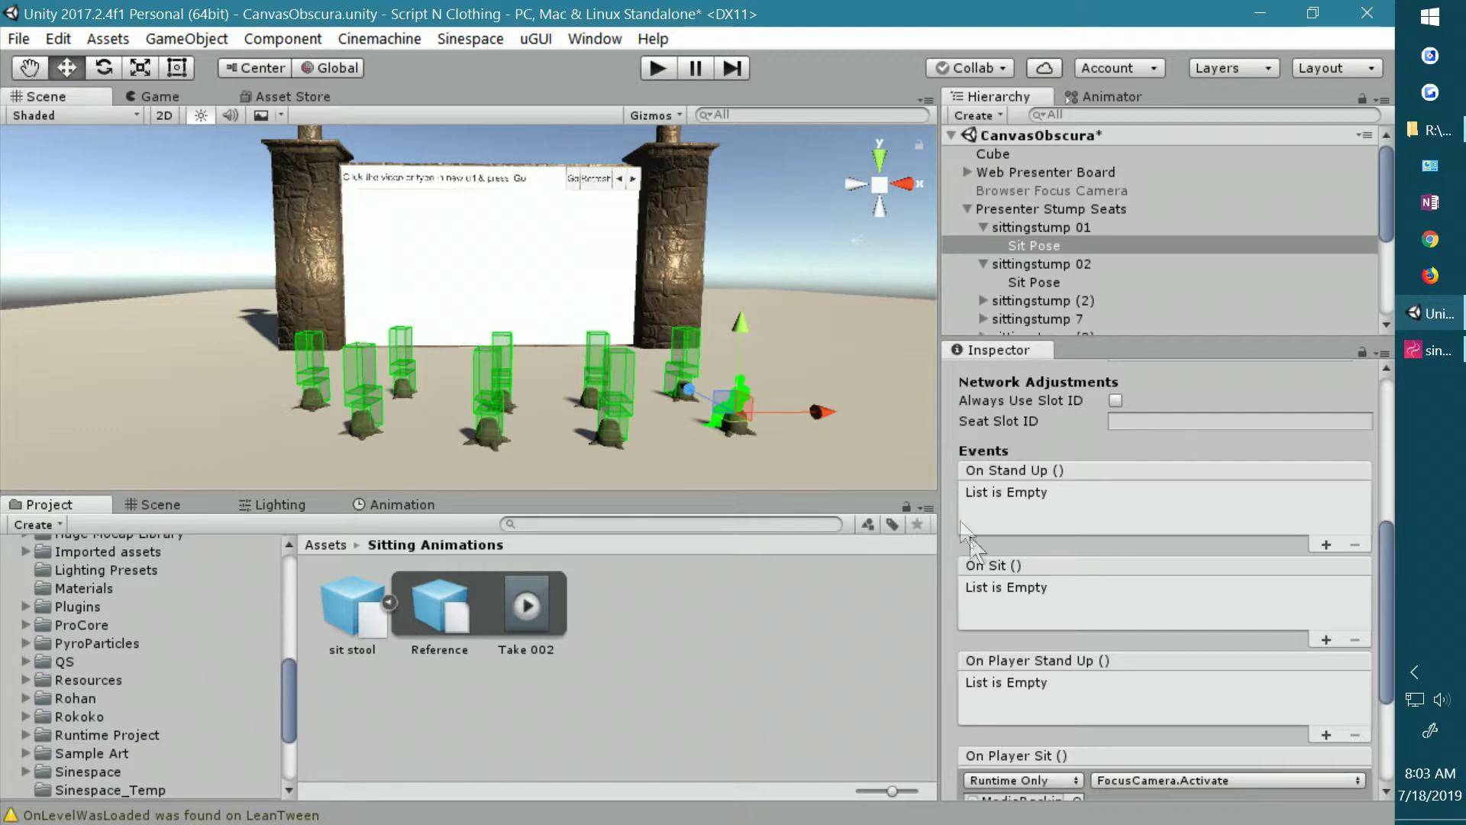
pyautogui.scroll(-3, 1118, 615)
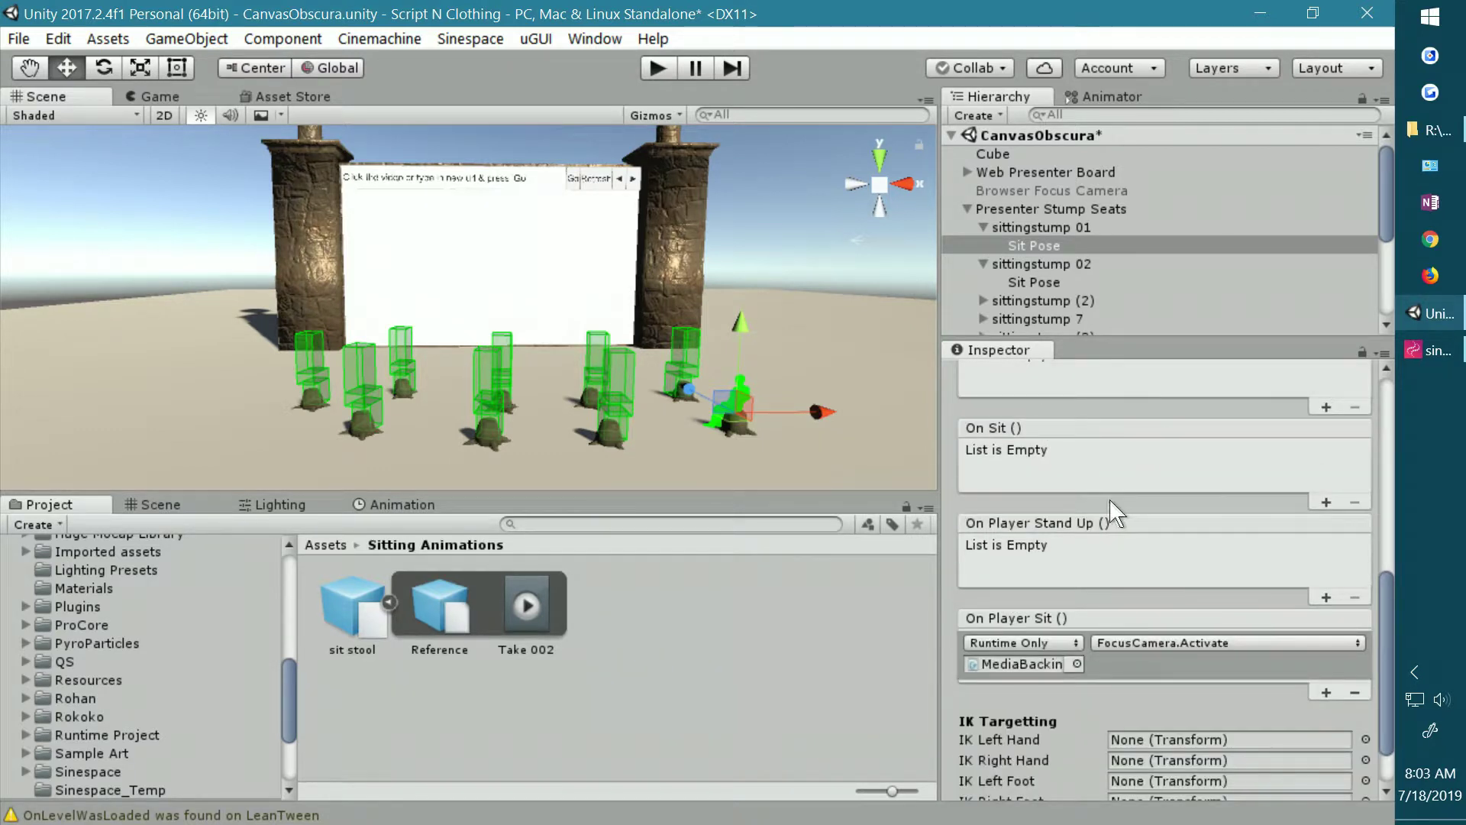
pyautogui.scroll(5, 1106, 498)
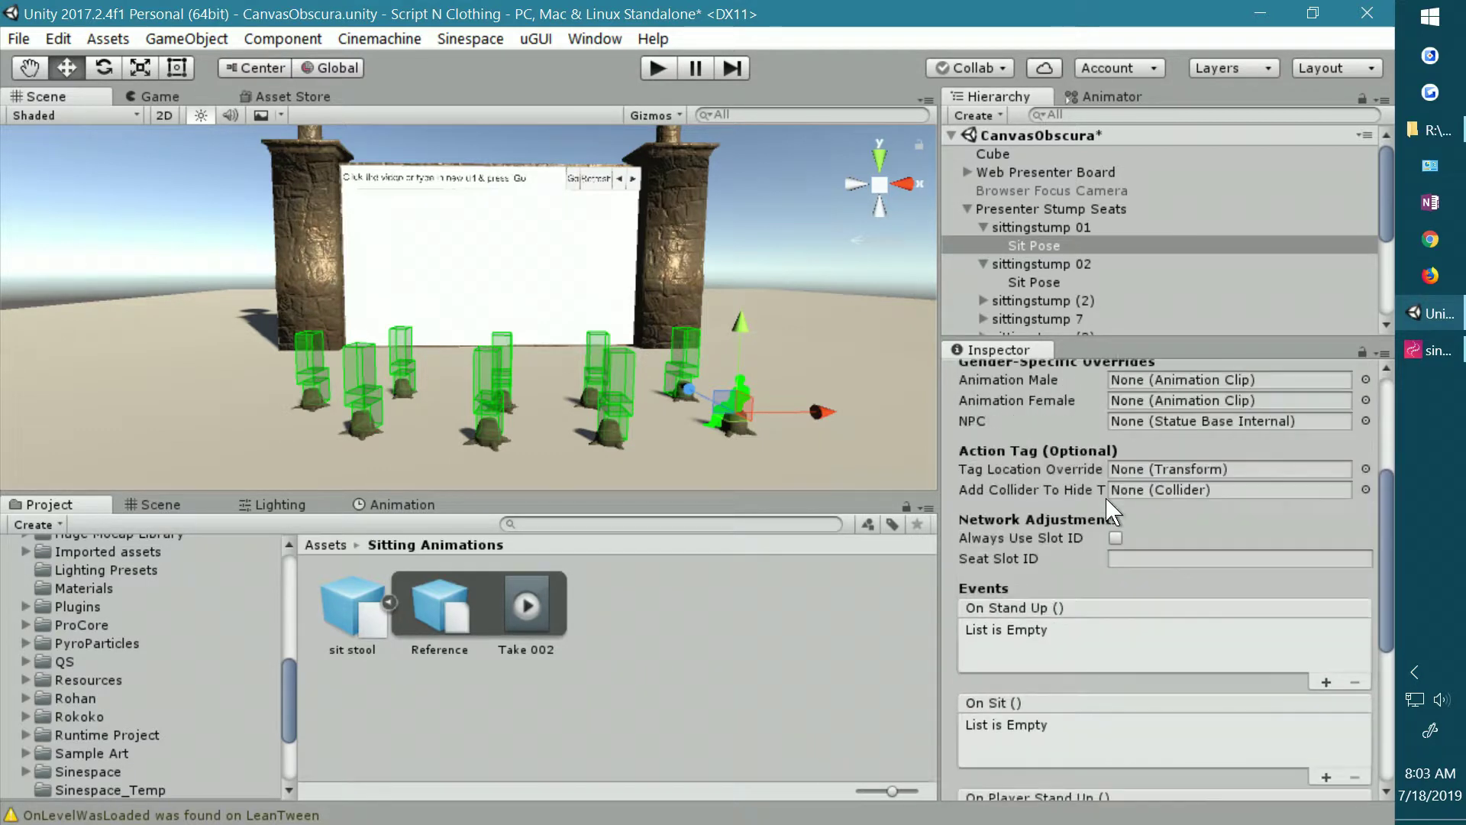
pyautogui.click(1031, 264)
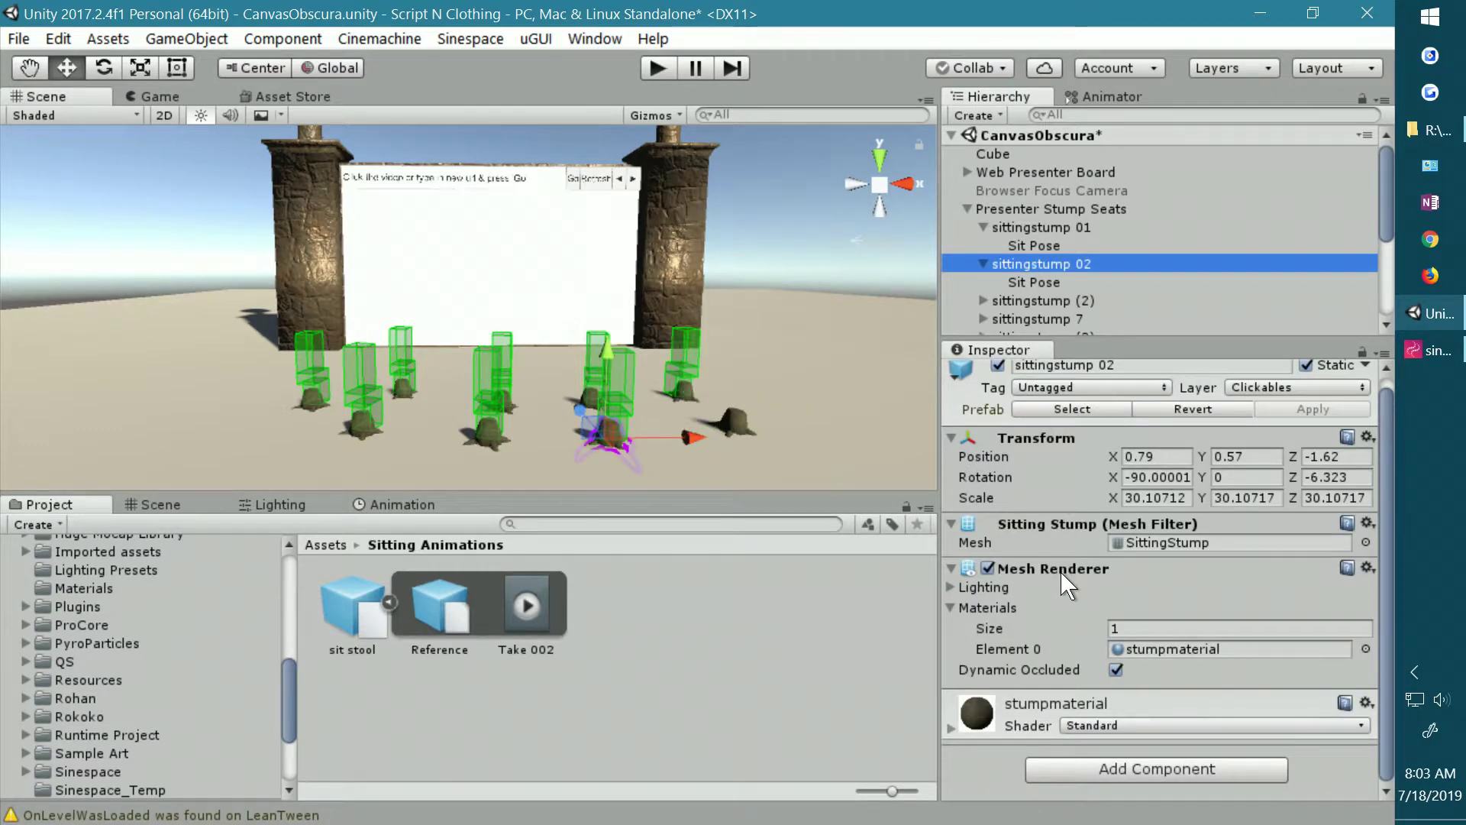
pyautogui.click(1032, 281)
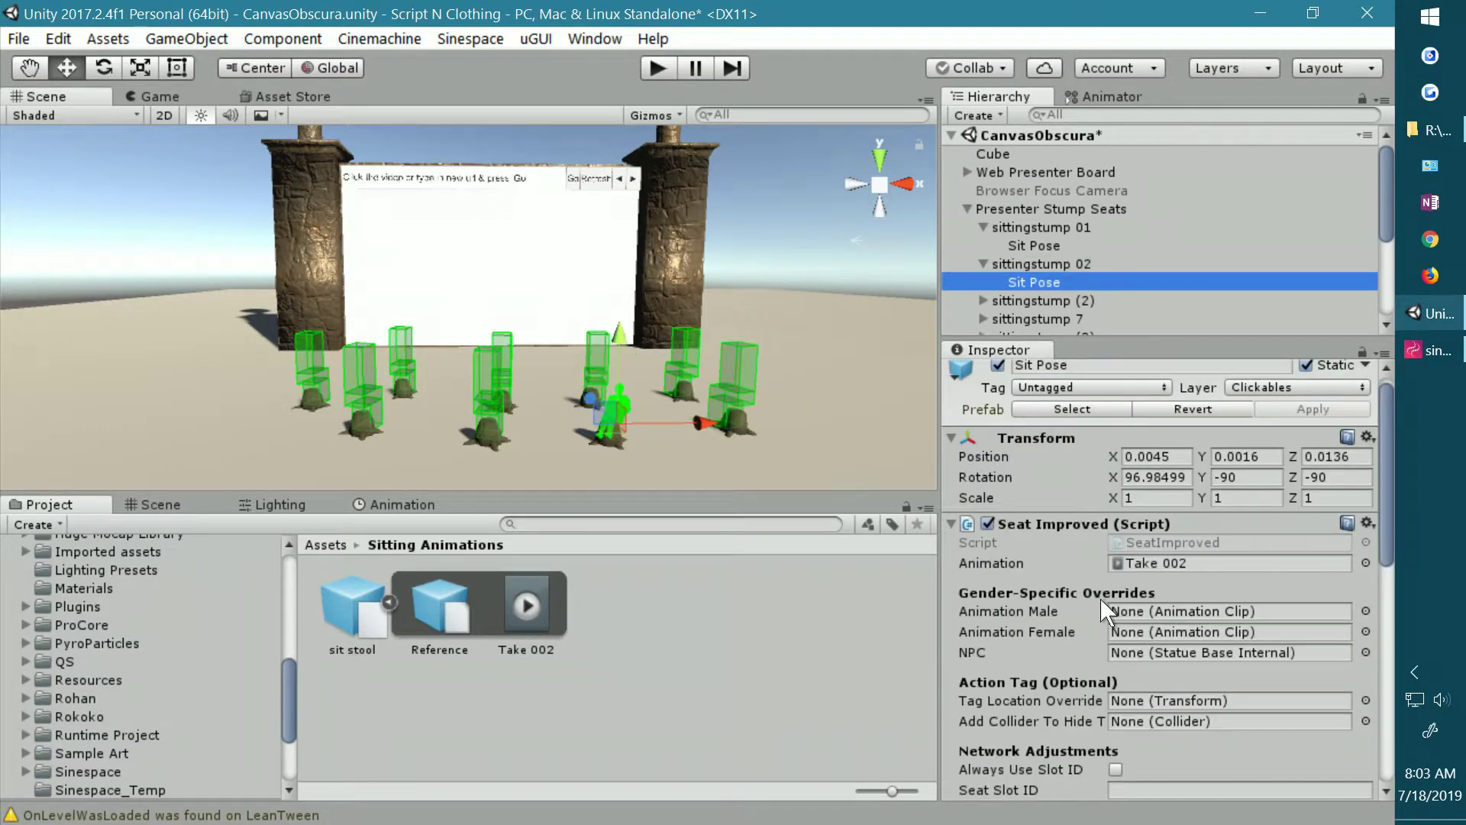
pyautogui.scroll(-3, 1067, 588)
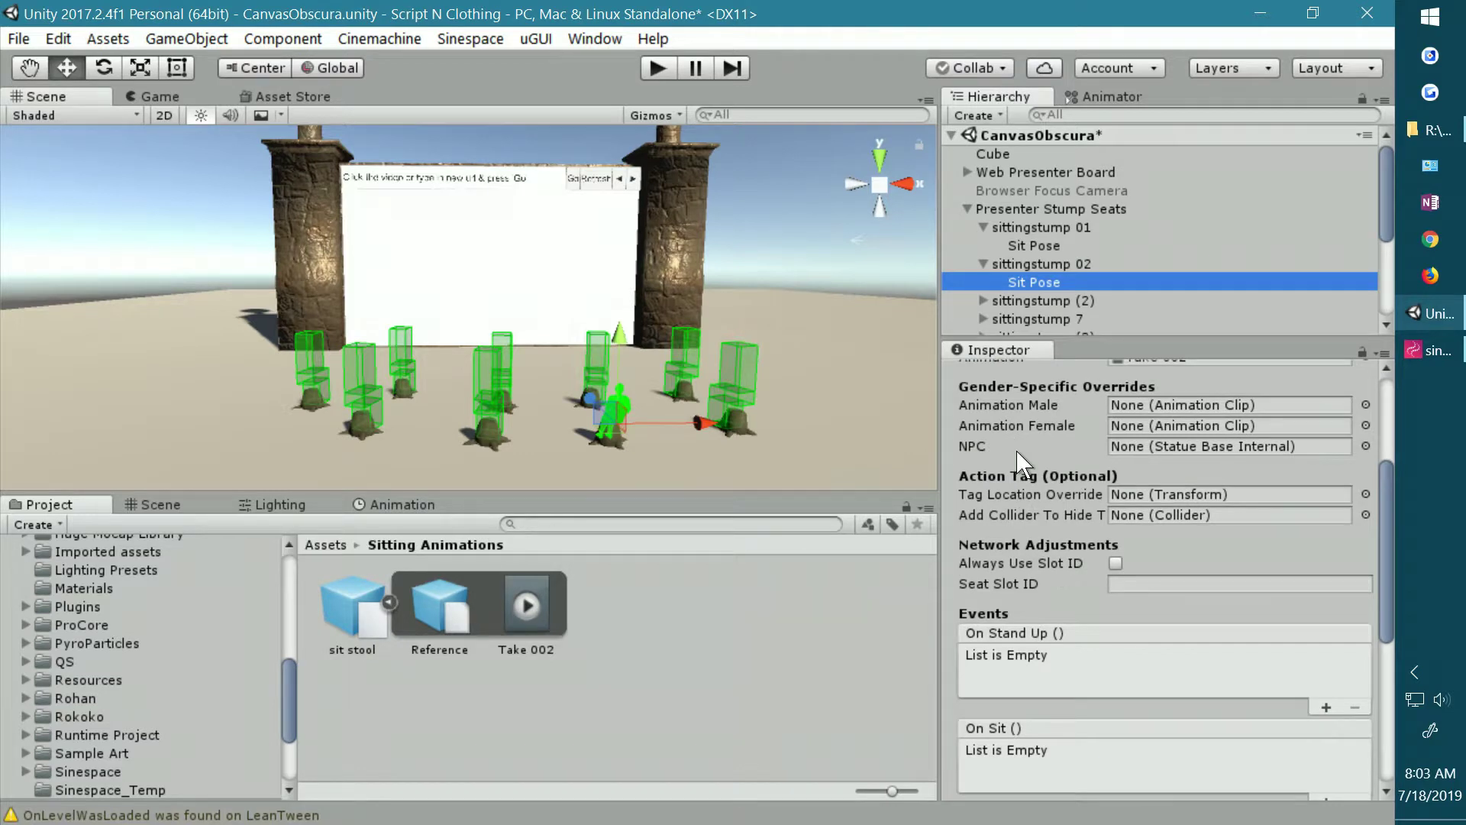
pyautogui.scroll(-1, 1016, 451)
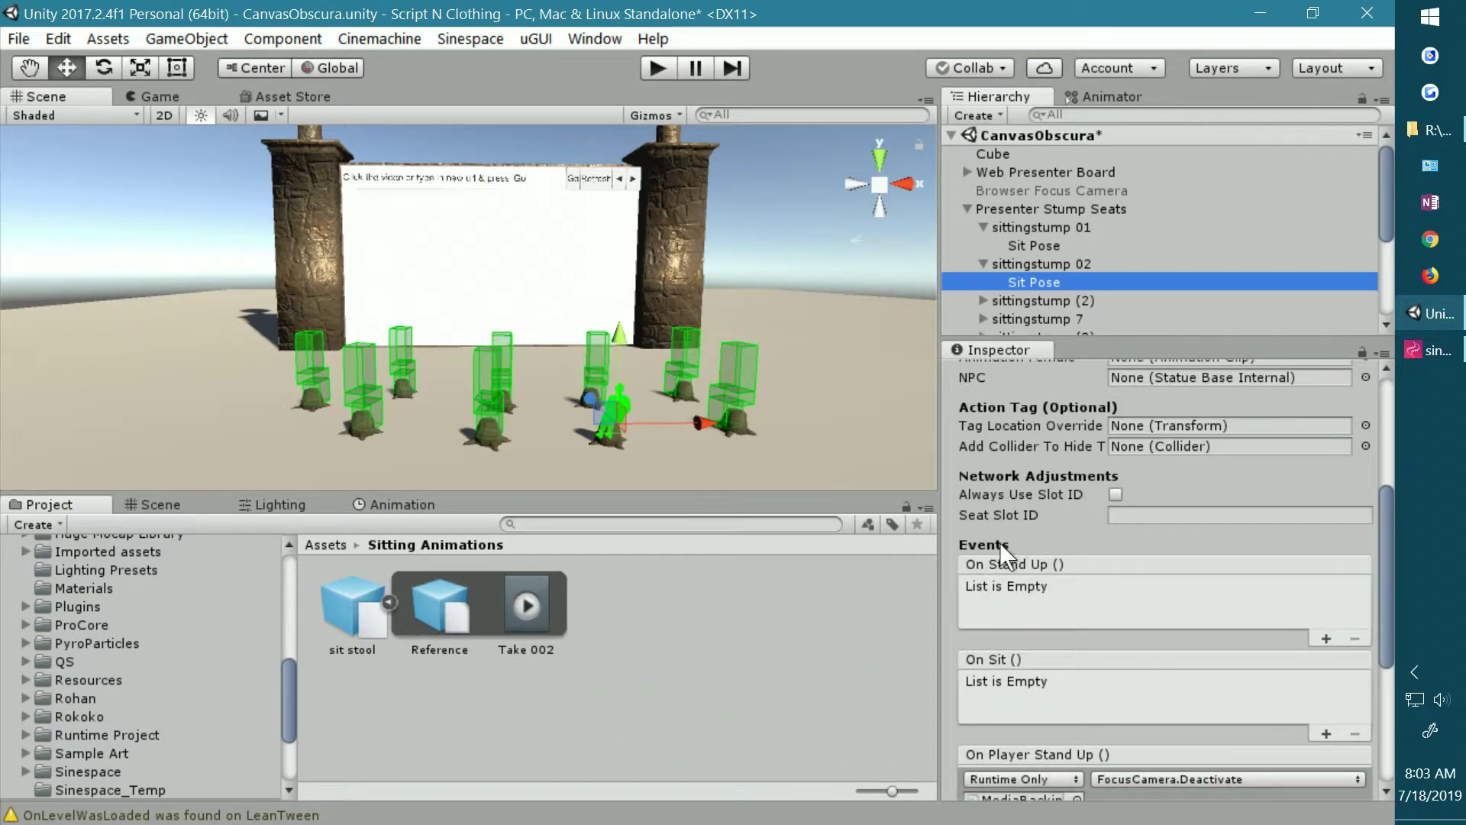
pyautogui.scroll(-3, 1005, 555)
pyautogui.scroll(2, 1011, 402)
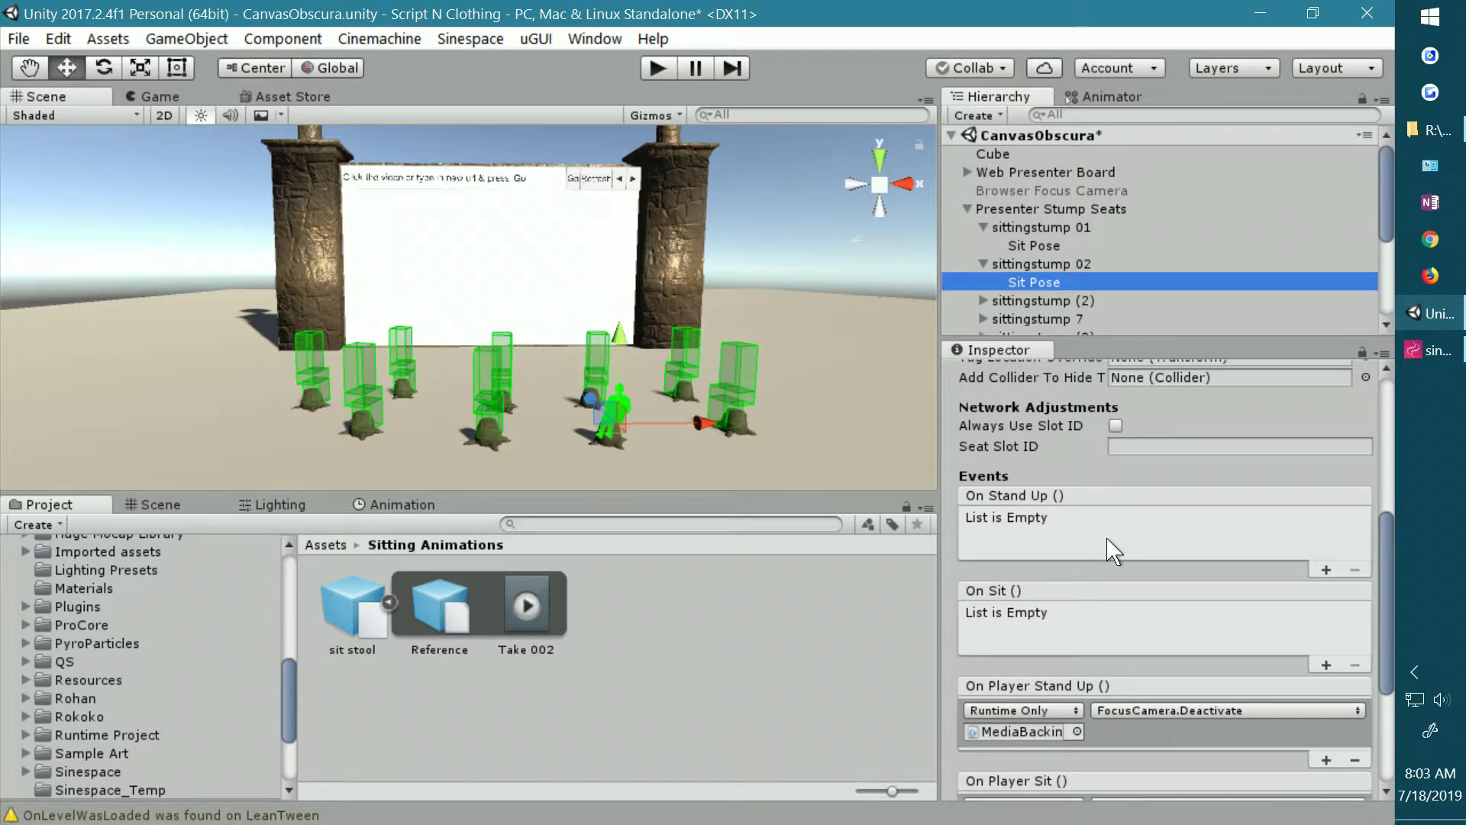
pyautogui.scroll(-1, 1113, 550)
pyautogui.scroll(-1, 1113, 549)
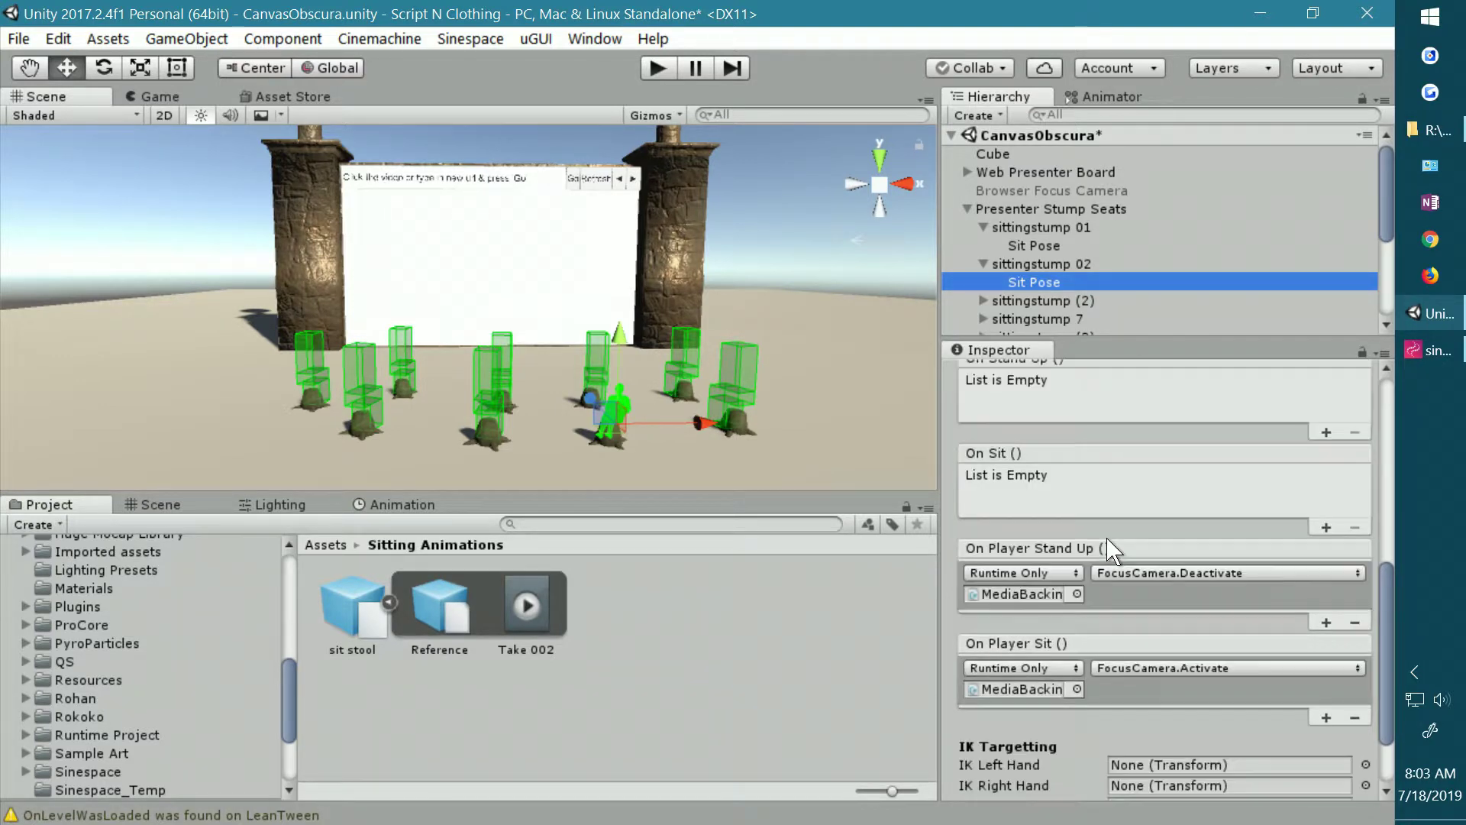
pyautogui.scroll(1, 996, 551)
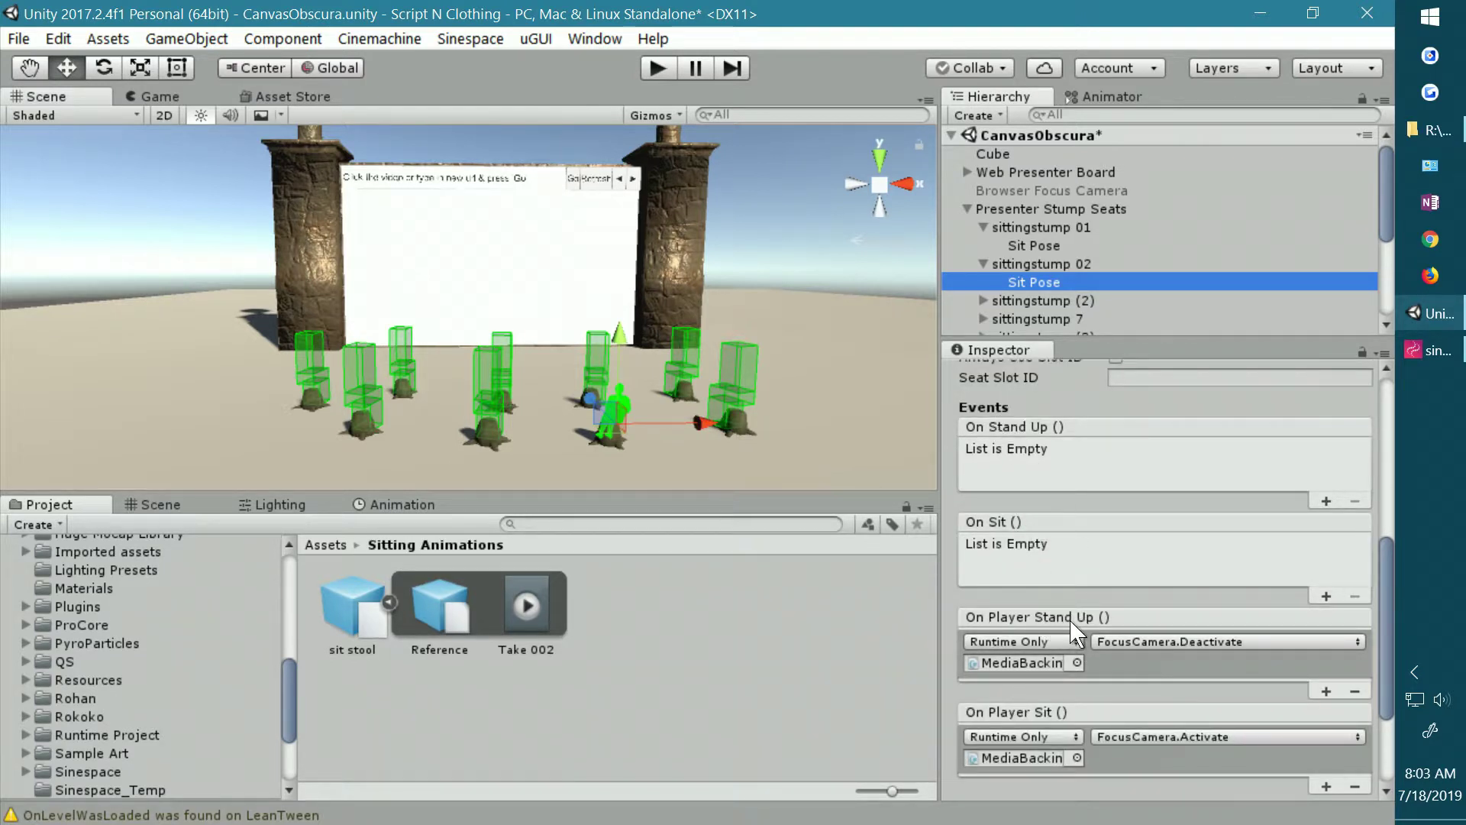
pyautogui.scroll(-1, 1075, 631)
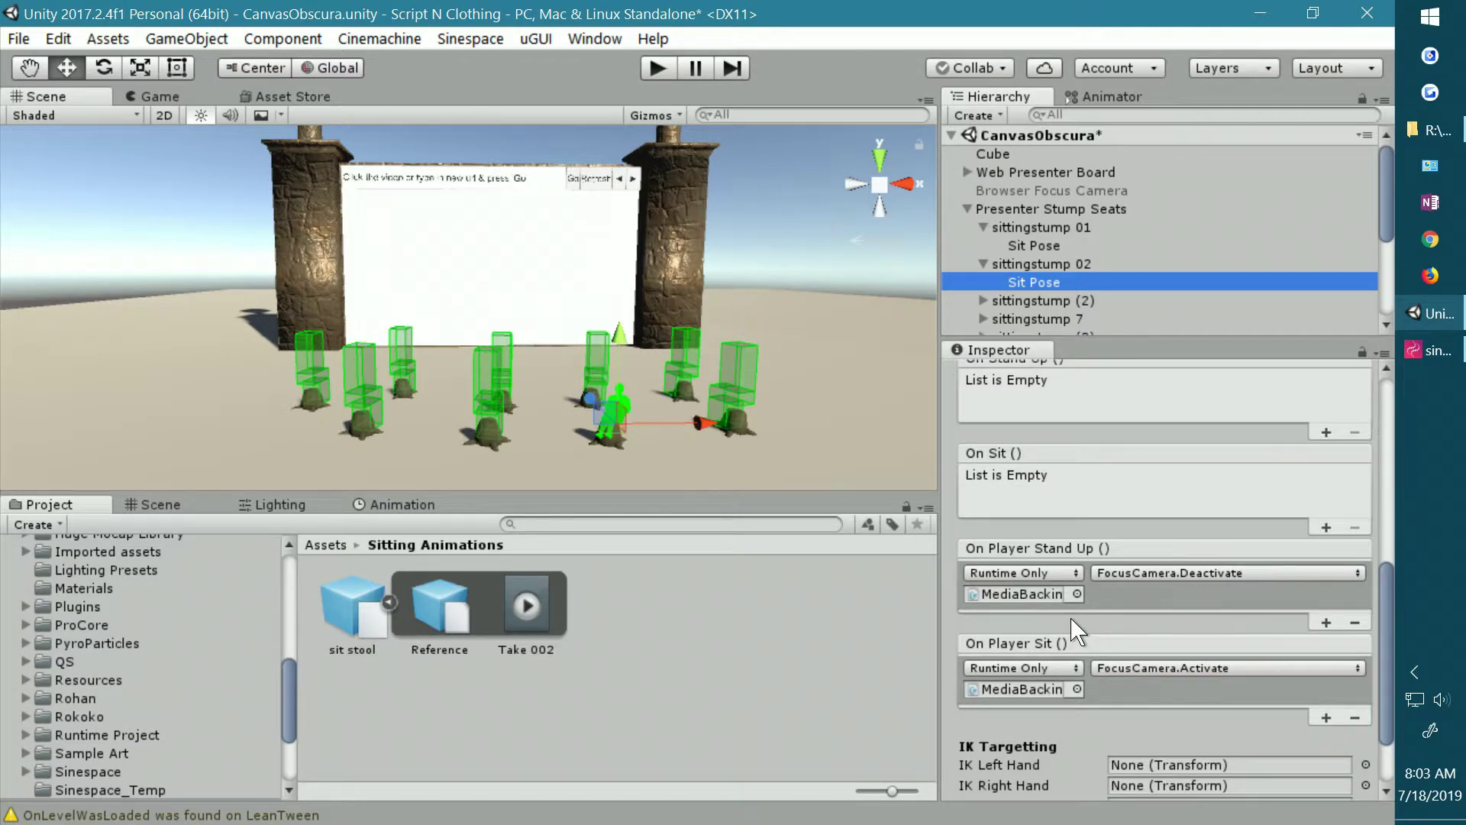
pyautogui.scroll(1, 1075, 631)
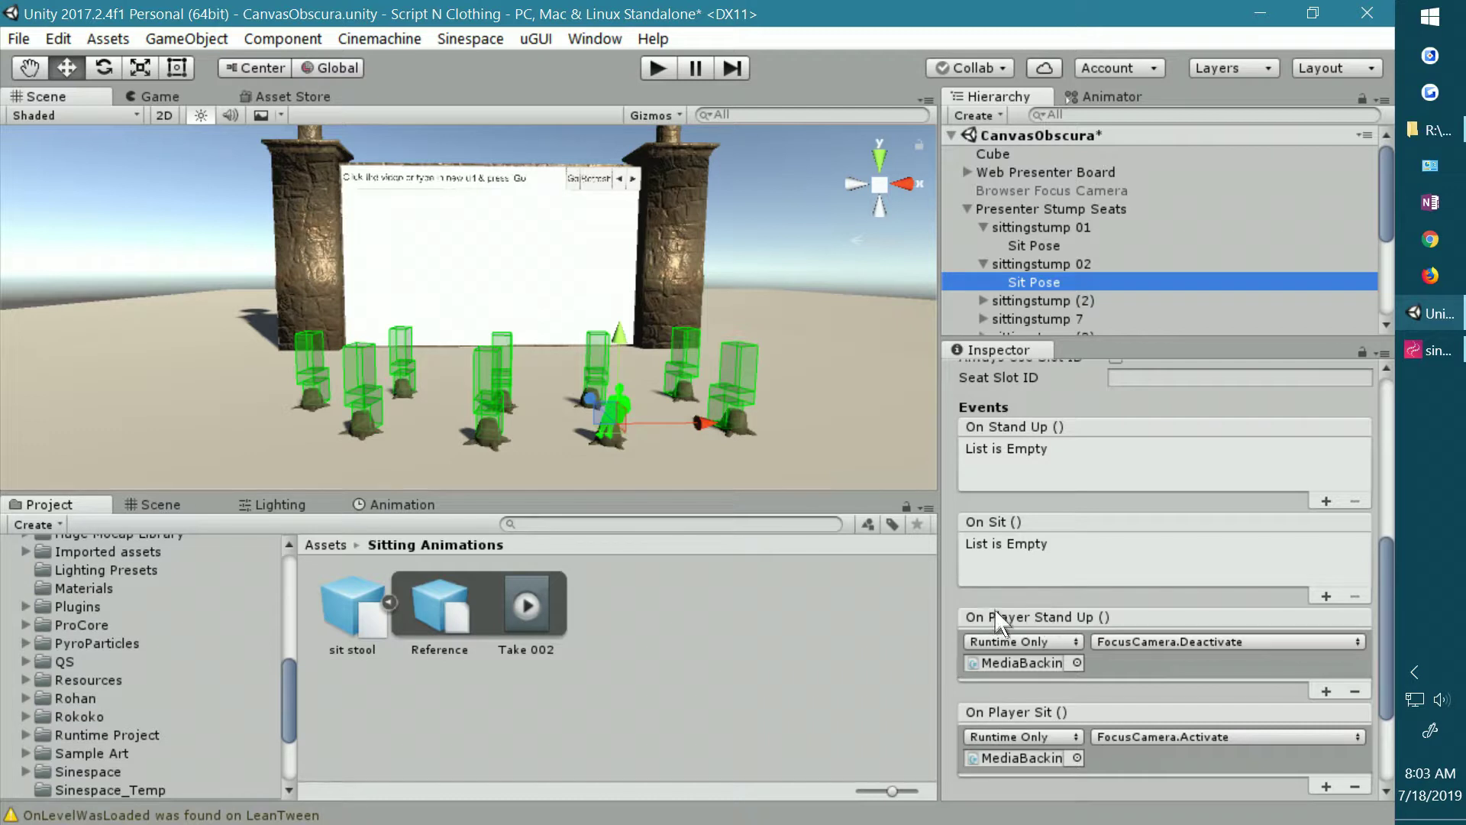
pyautogui.scroll(-1, 1103, 617)
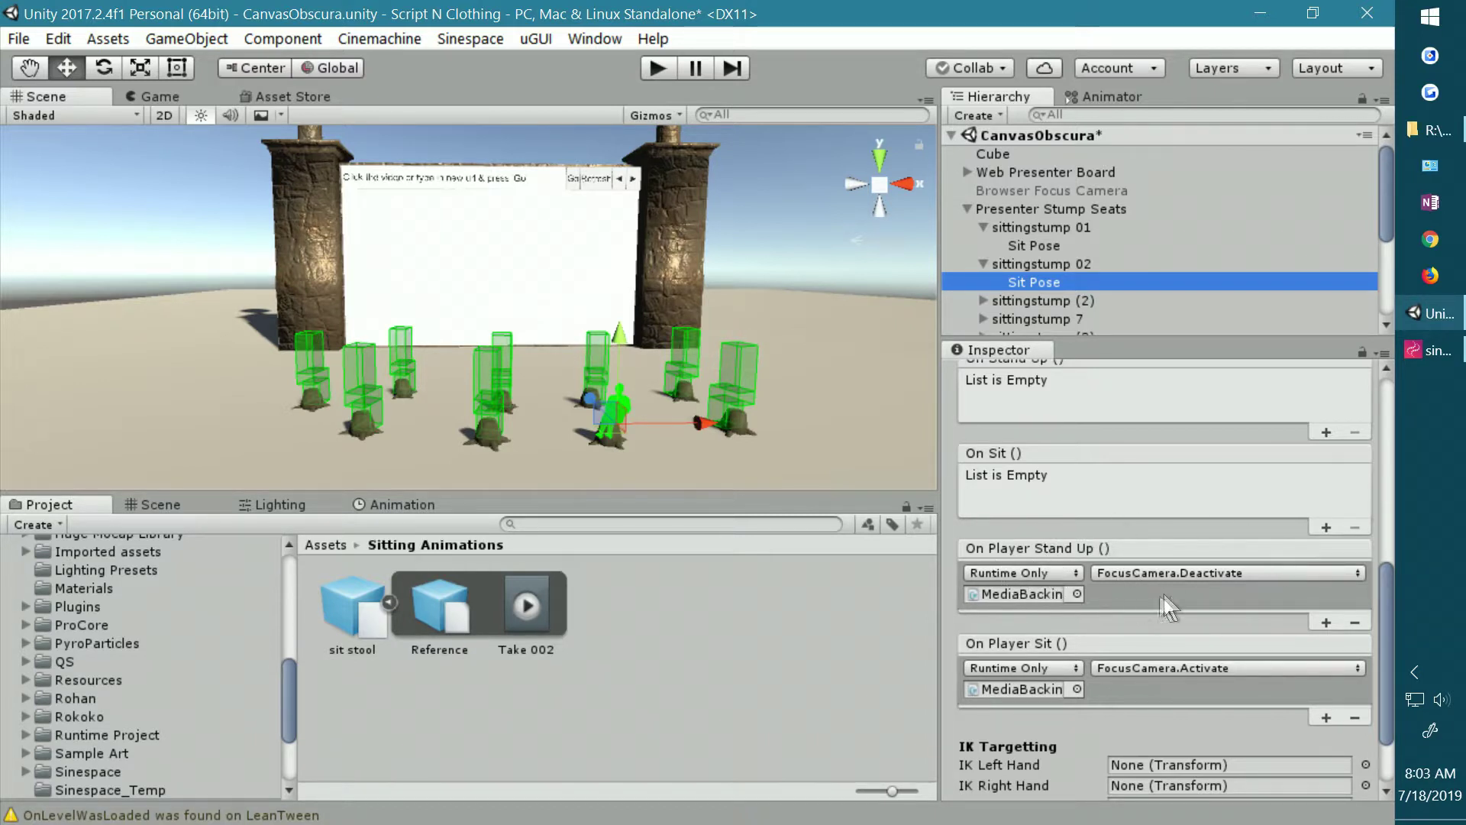
pyautogui.scroll(2, 1067, 478)
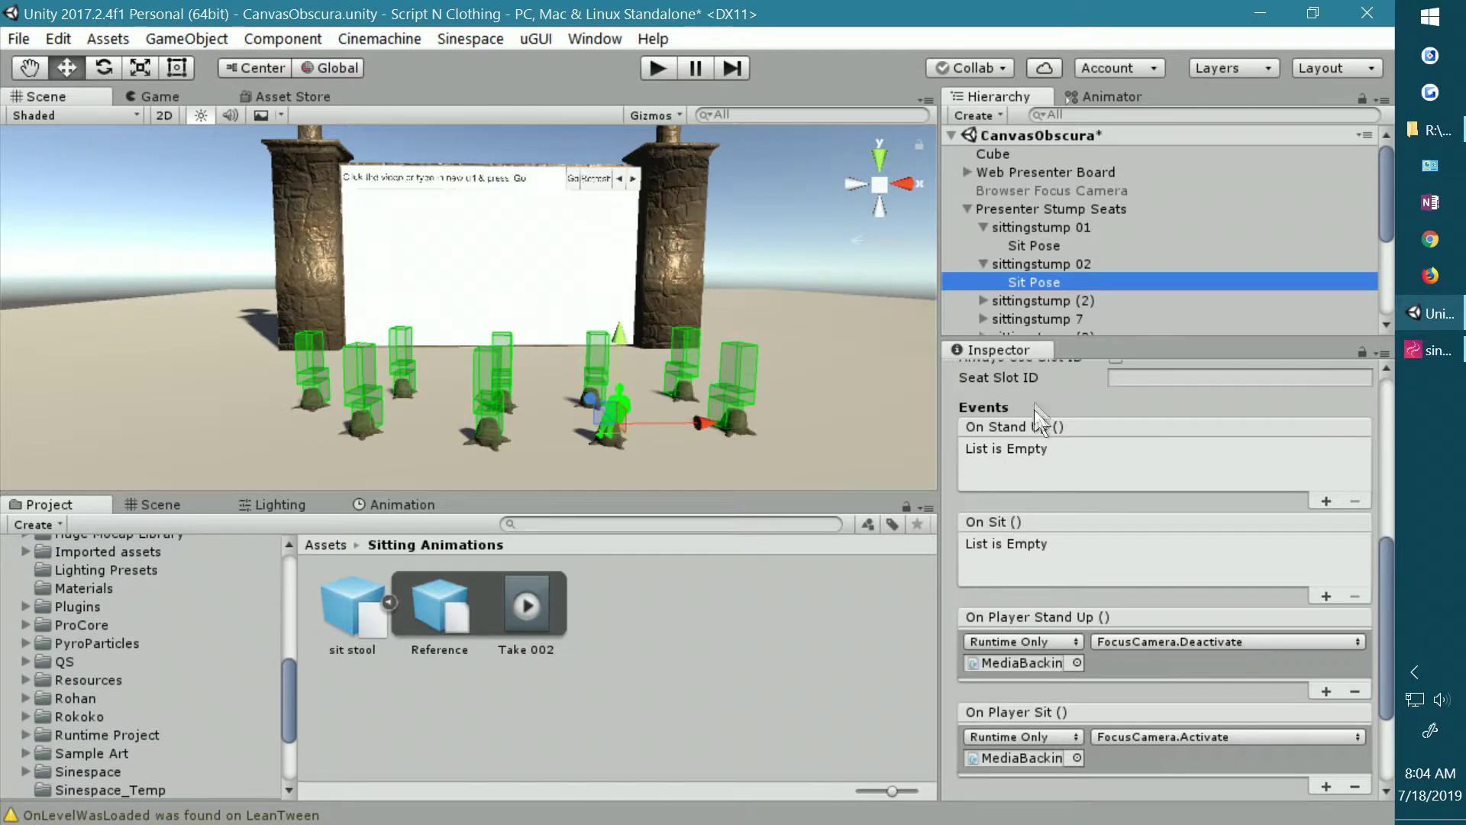
pyautogui.scroll(-3, 1021, 516)
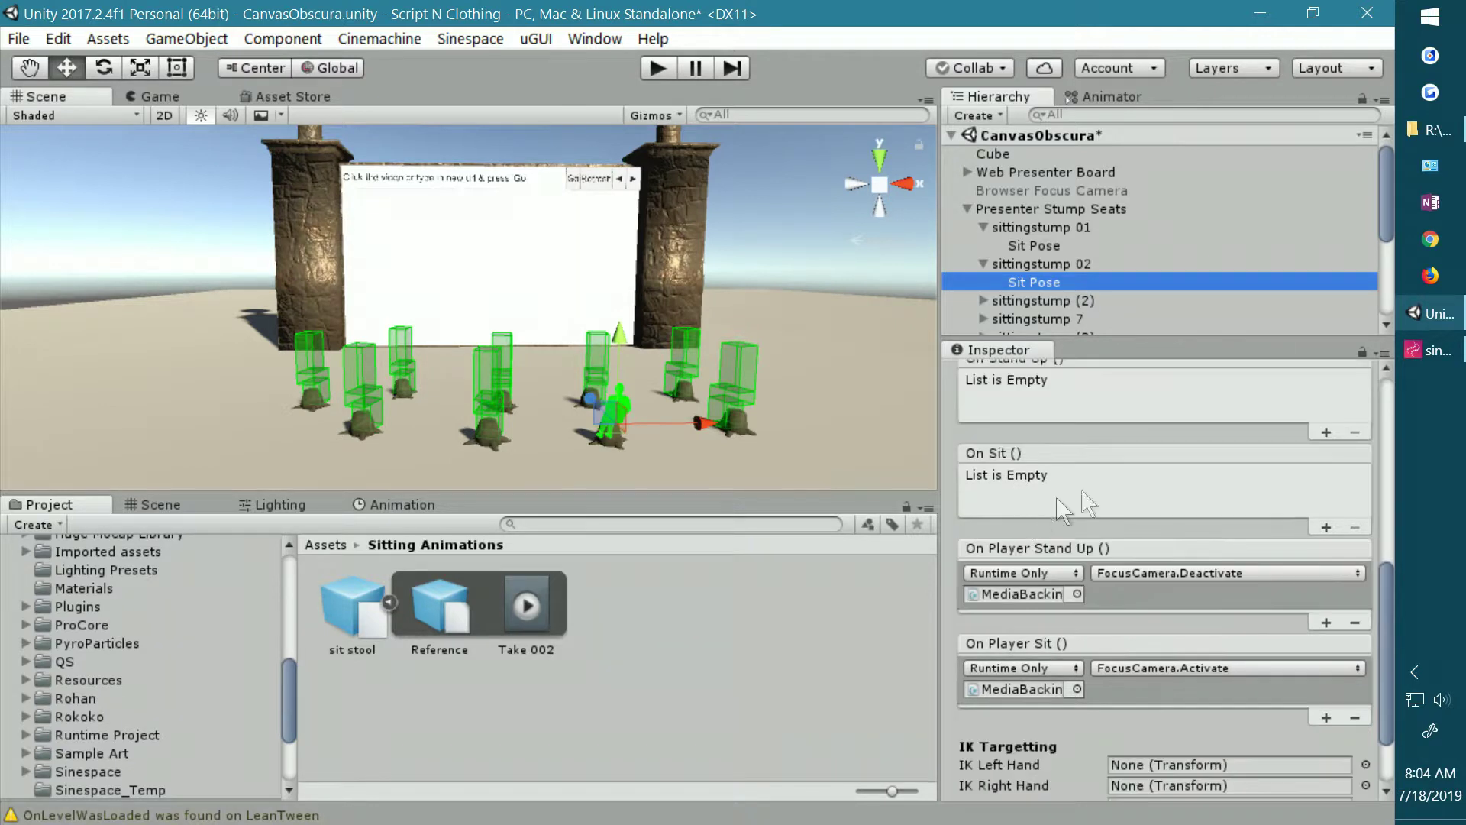
pyautogui.scroll(-3, 1182, 486)
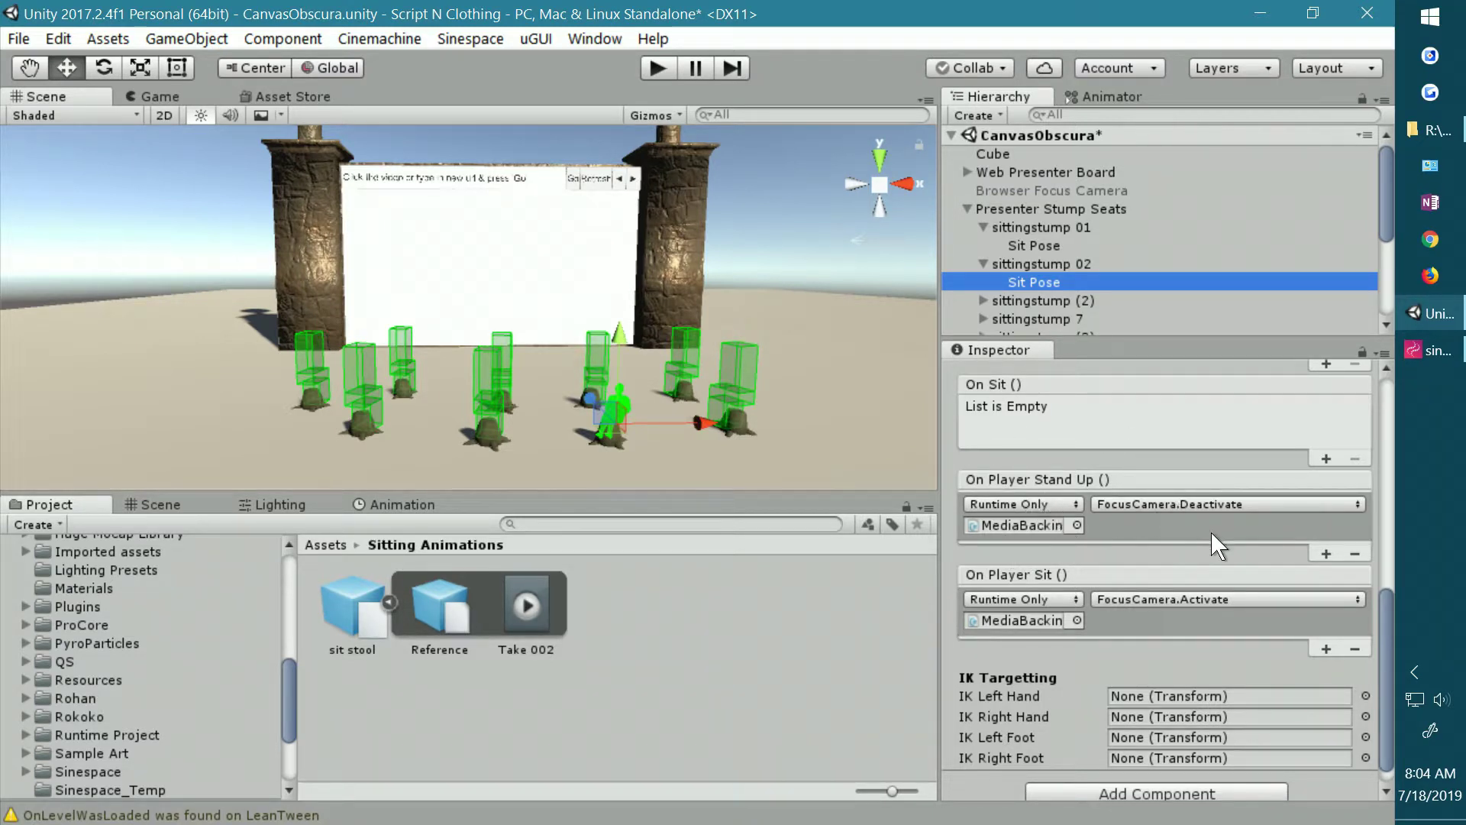
# In Sinespace, turn the avatar to the wall screen, focus on it via the blue pin, then Leave.
pyautogui.click(1435, 359)
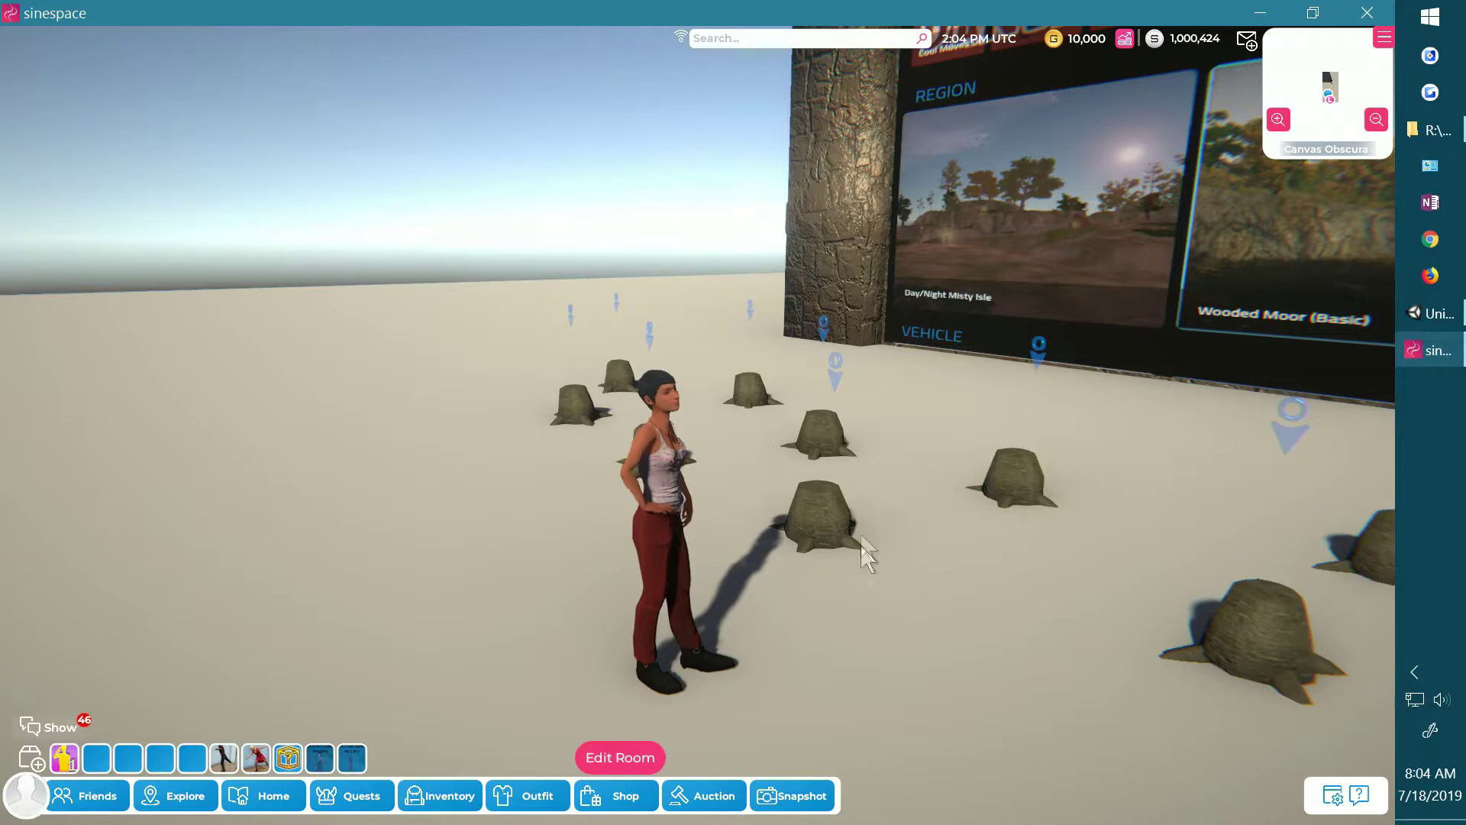
pyautogui.press('d')
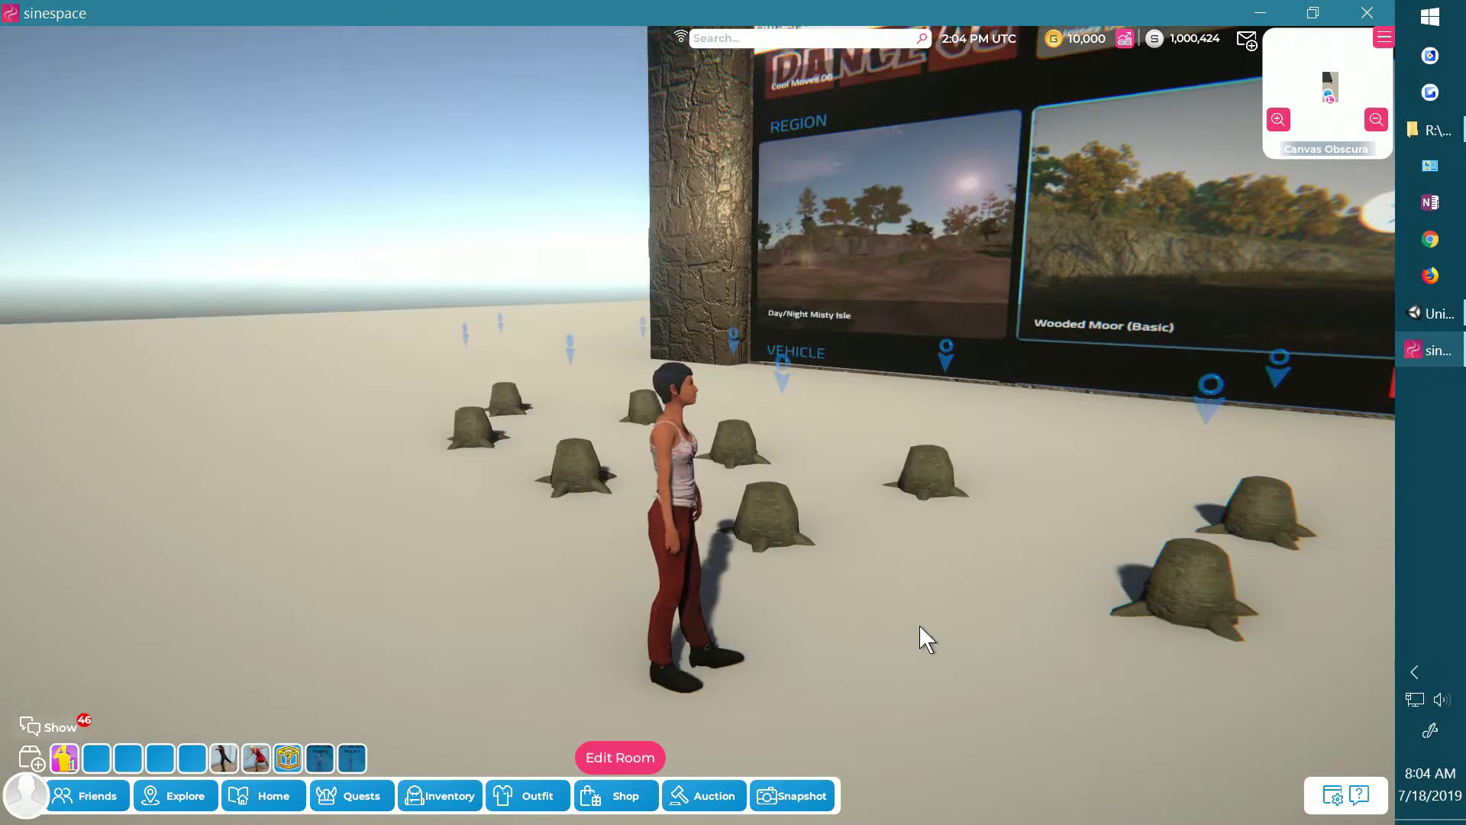
pyautogui.scroll(-2, 919, 617)
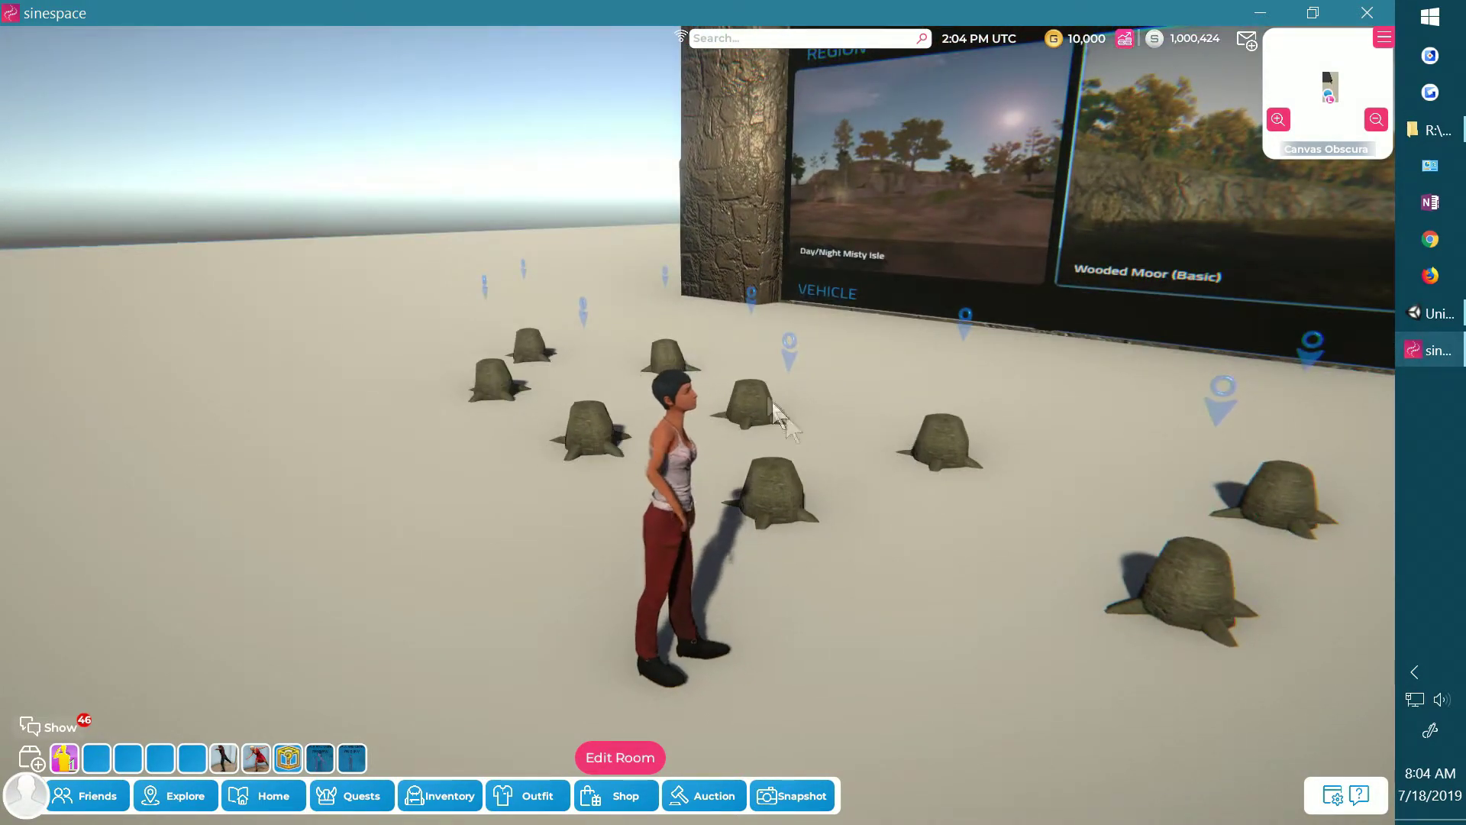
pyautogui.click(779, 362)
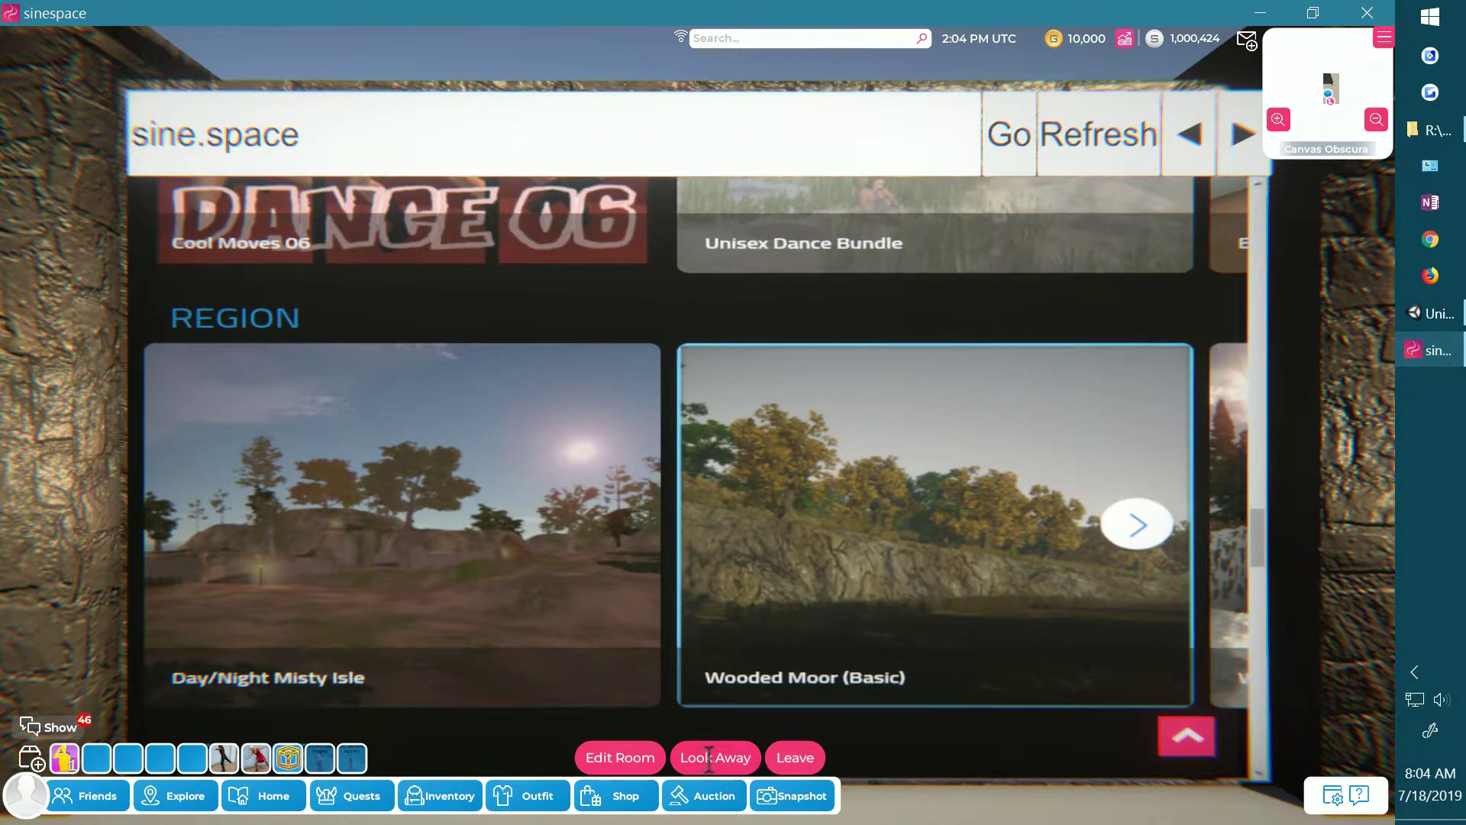
pyautogui.scroll(-1, 785, 721)
pyautogui.click(794, 757)
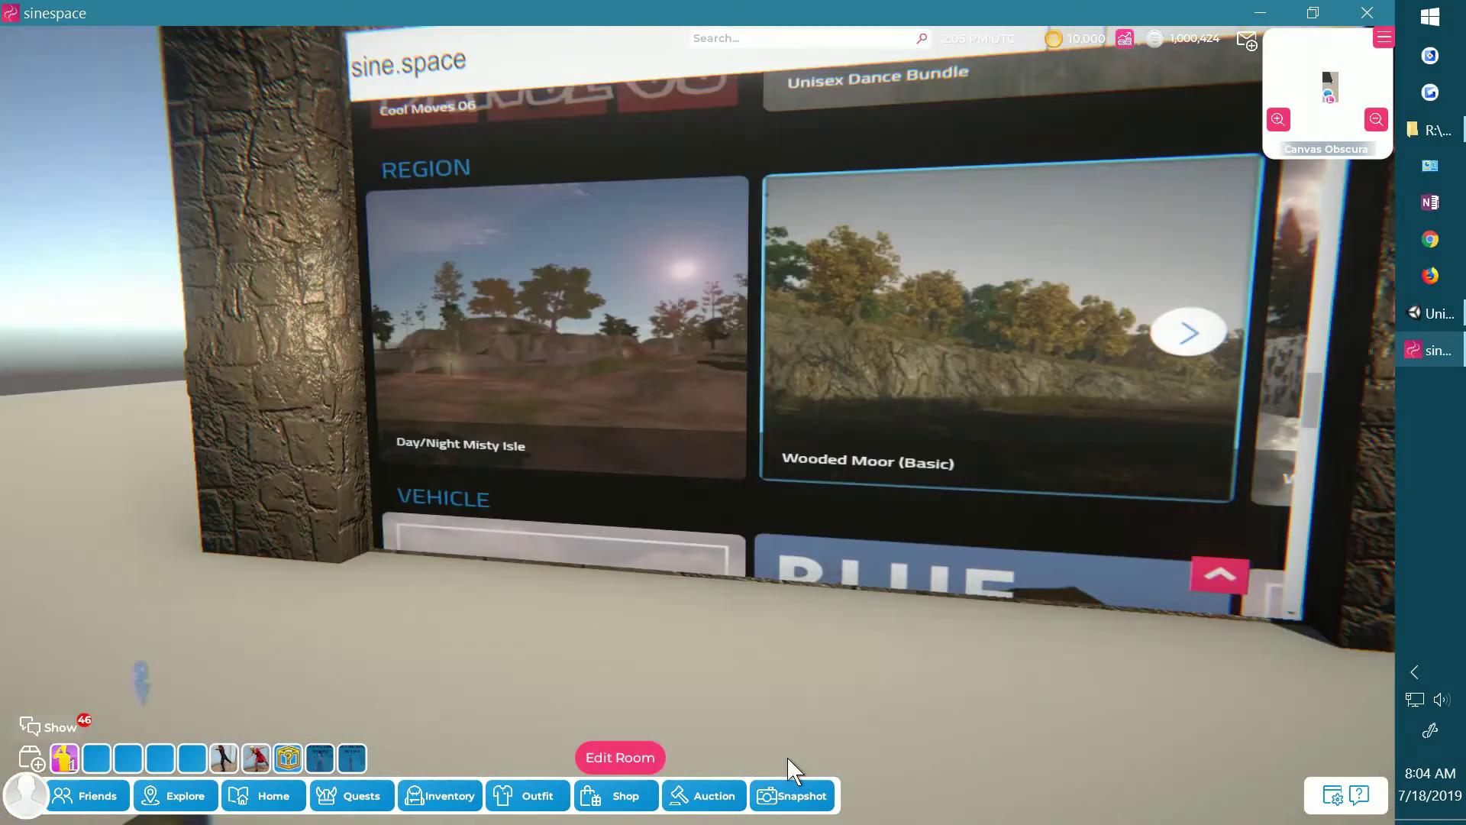